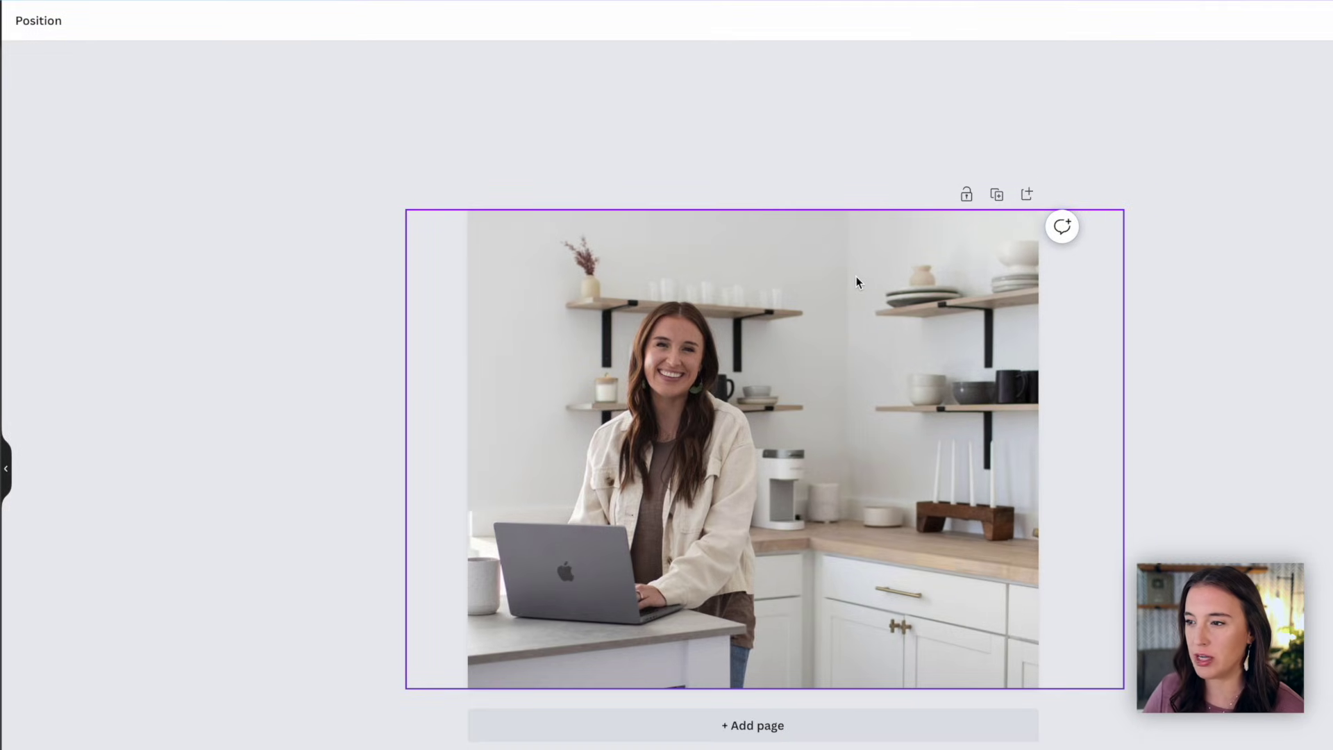
Step: Place the photo of the woman at her laptop in the kitchen on the Facebook Post page
{"action": "left_click", "coordinate": [951, 254]}
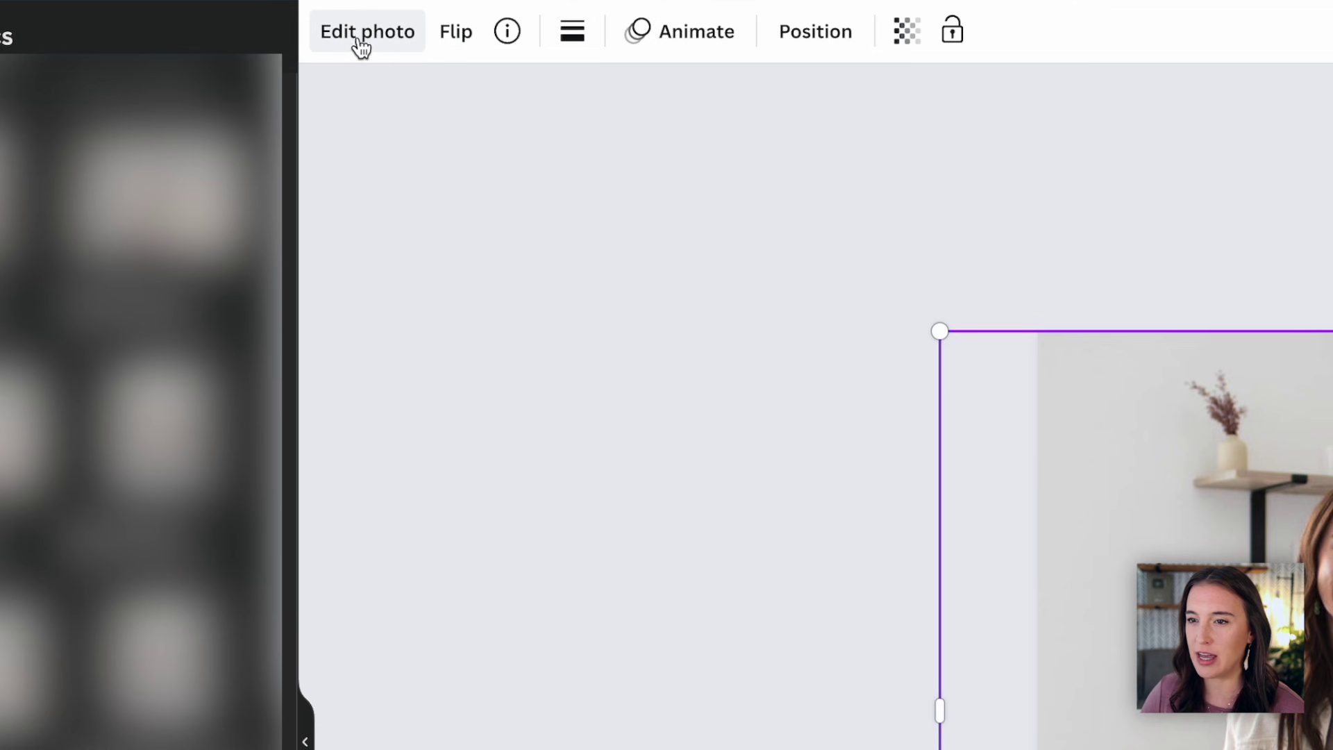
Step: Open Edit photo for the kitchen photo to show the background remover, filters and effects
{"action": "left_click", "coordinate": [361, 46]}
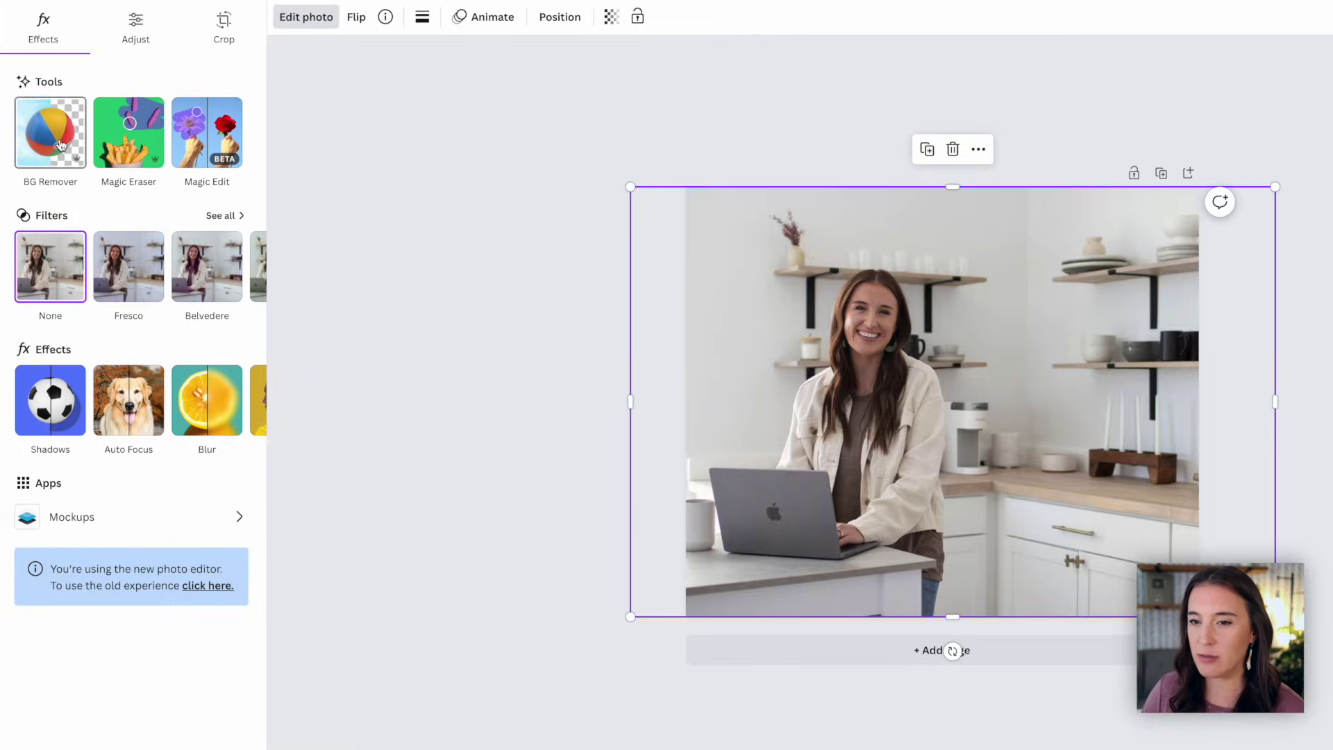
{"action": "left_click", "coordinate": [62, 145]}
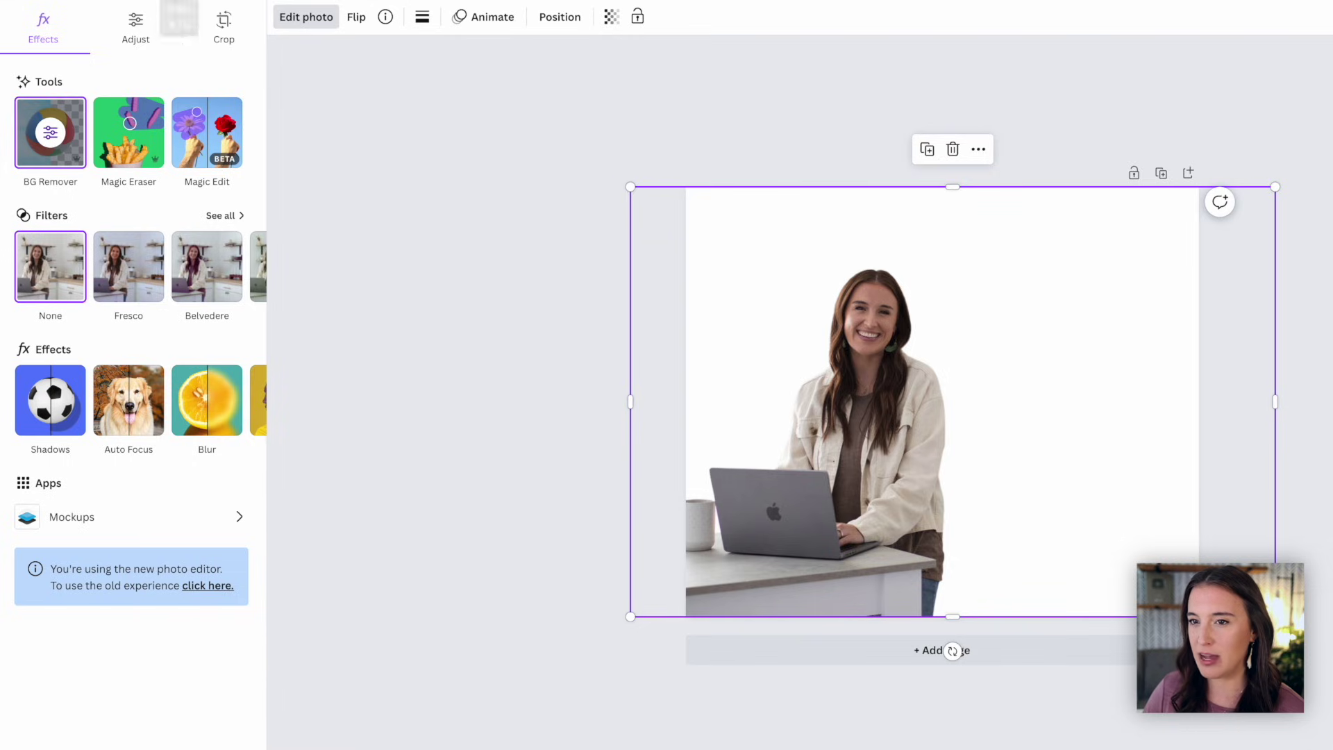
{"action": "key", "text": "ctrl+z"}
{"action": "left_click", "coordinate": [40, 144]}
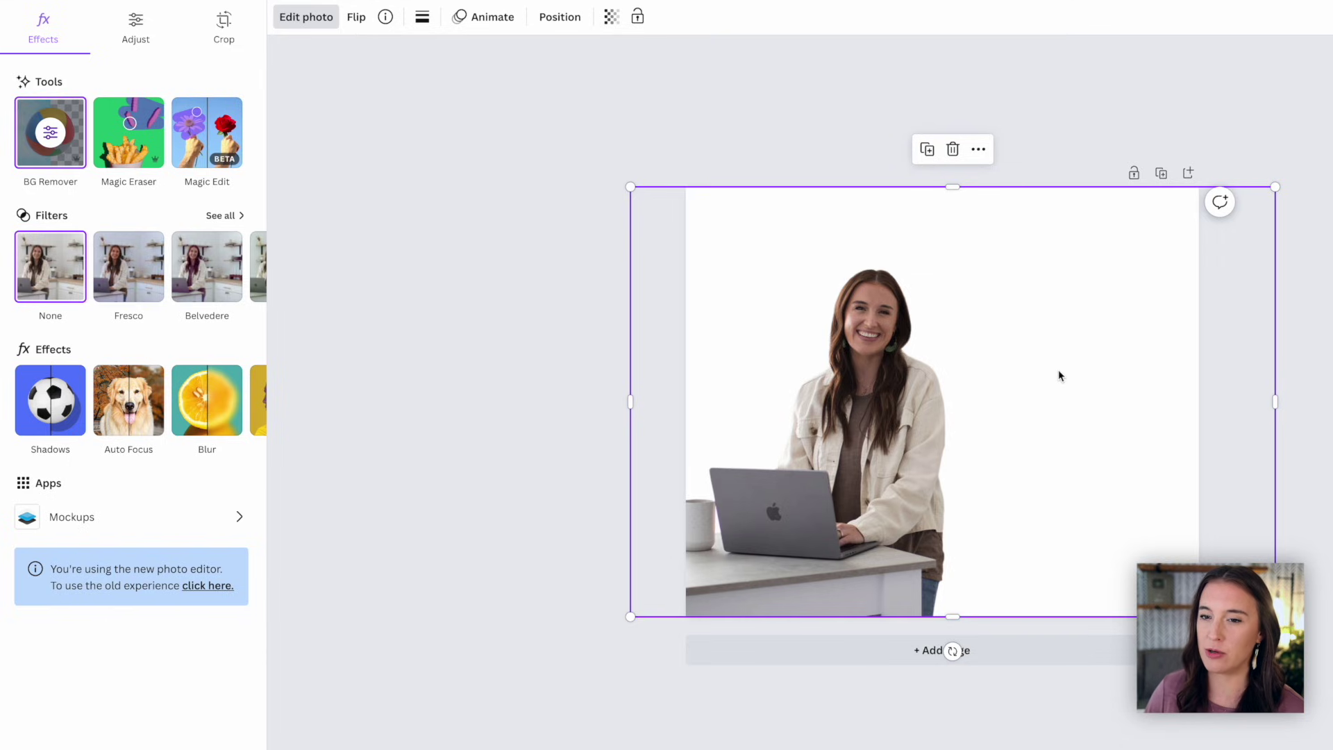
{"action": "key", "text": "ctrl+z"}
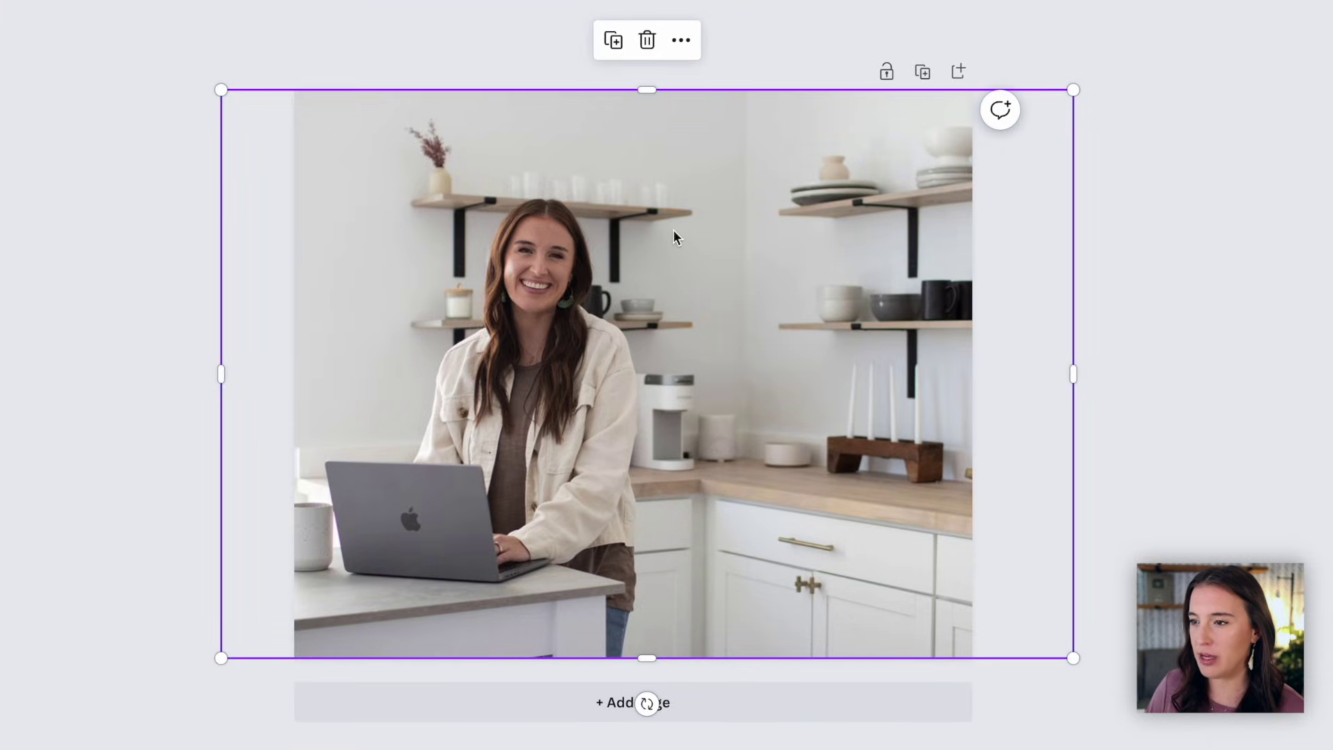
Step: Duplicate the kitchen photo and align the cut-out copy exactly over the original woman
{"action": "left_click", "coordinate": [614, 43]}
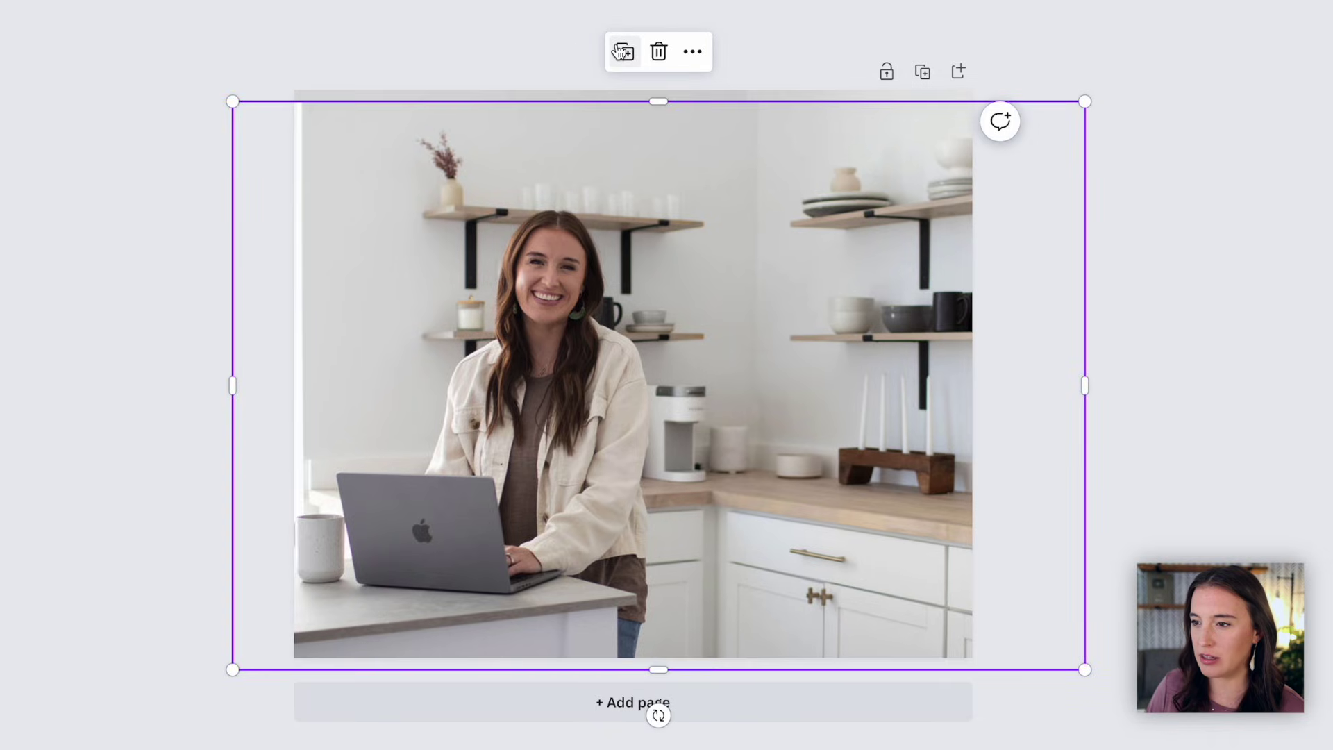
{"action": "left_click_drag", "start_coordinate": [570, 202], "coordinate": [928, 414]}
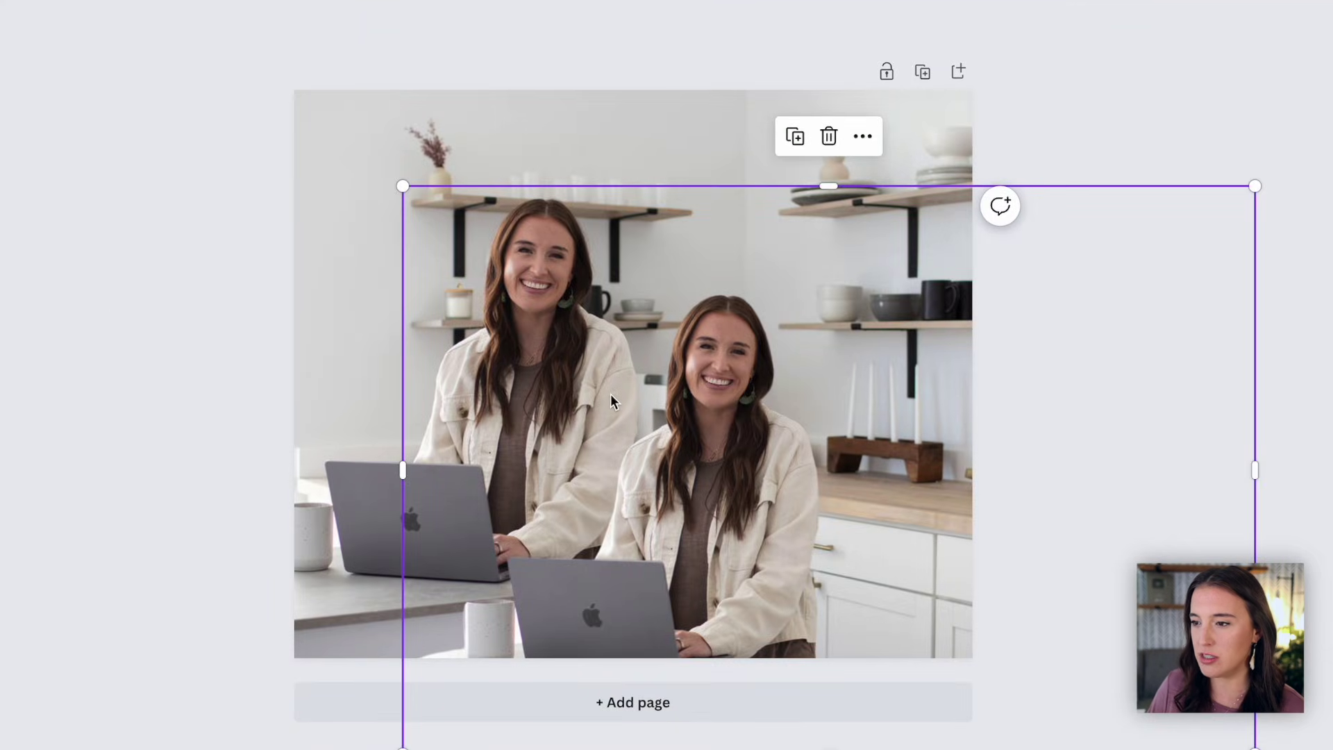
{"action": "left_click_drag", "start_coordinate": [700, 417], "coordinate": [514, 313]}
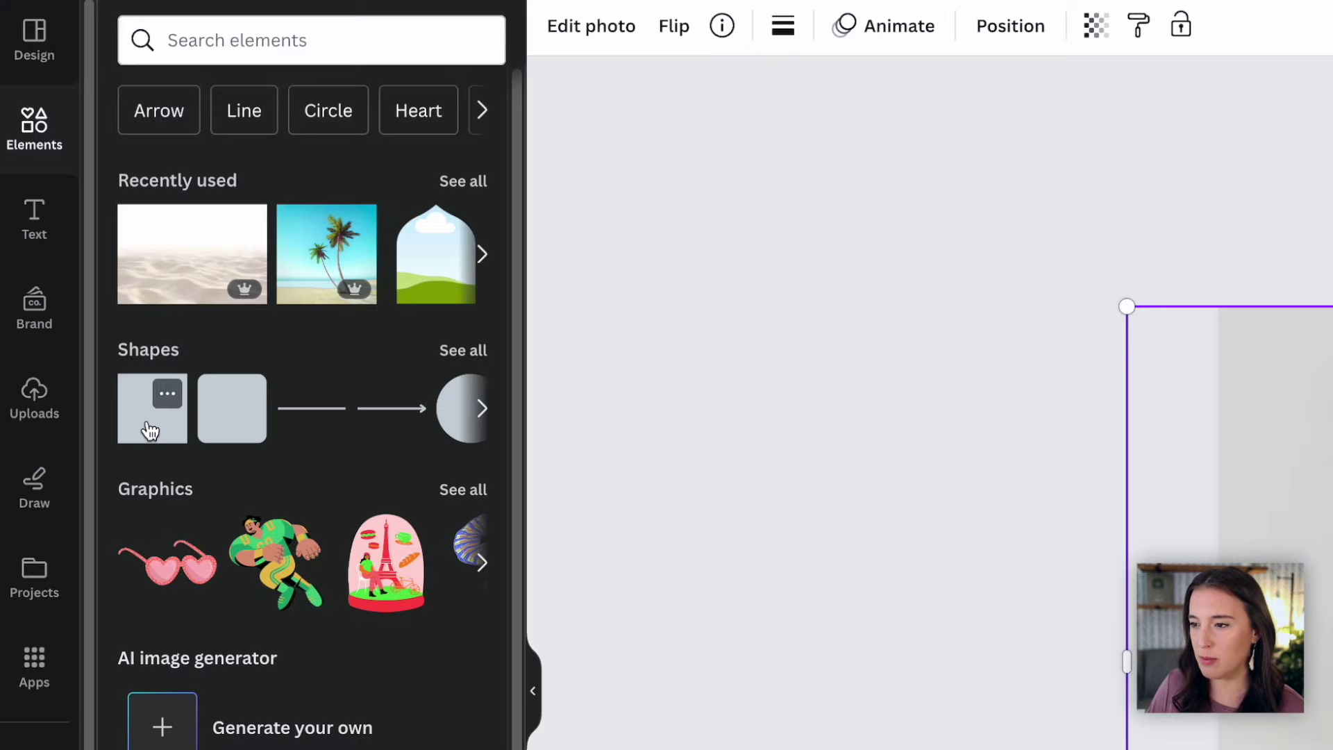
Step: Add a square from Elements and size it over the right side of the kitchen photo
{"action": "left_click_drag", "start_coordinate": [150, 431], "coordinate": [826, 351]}
{"action": "left_click_drag", "start_coordinate": [731, 291], "coordinate": [597, 205]}
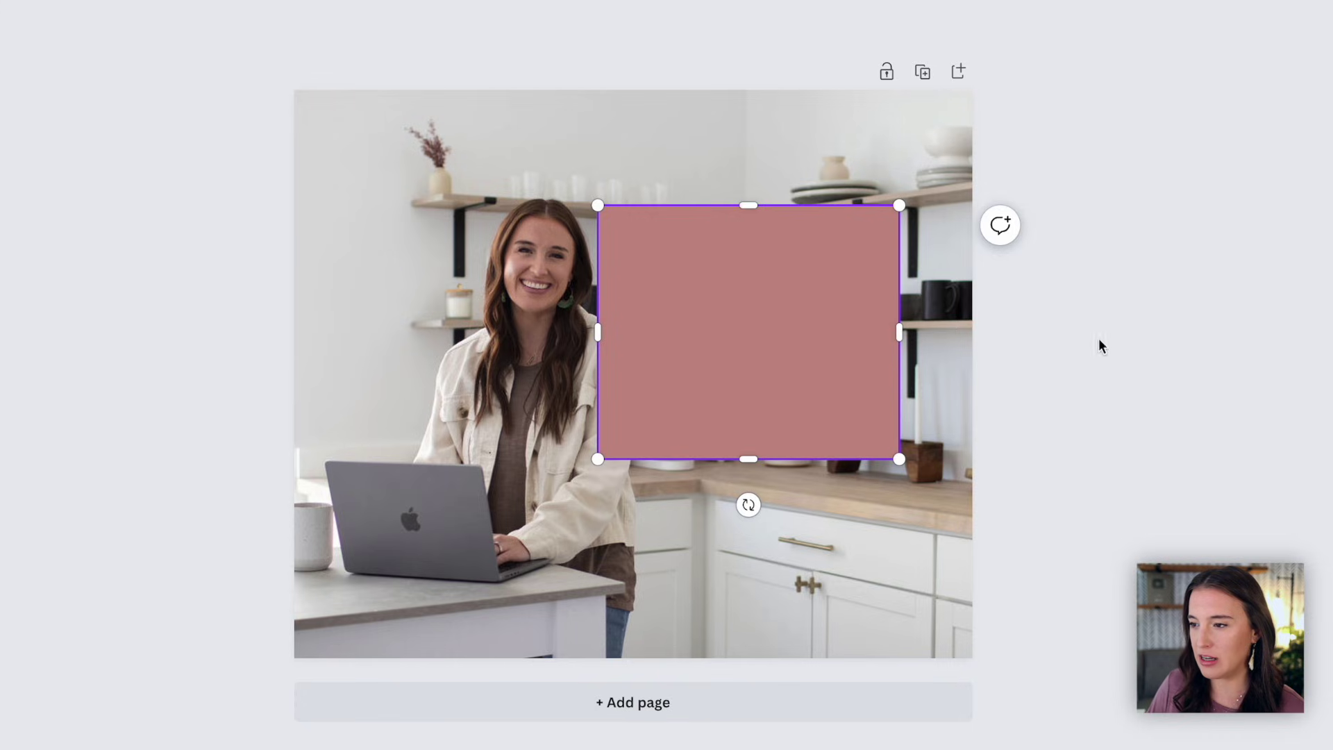
{"action": "left_click_drag", "start_coordinate": [798, 324], "coordinate": [800, 366]}
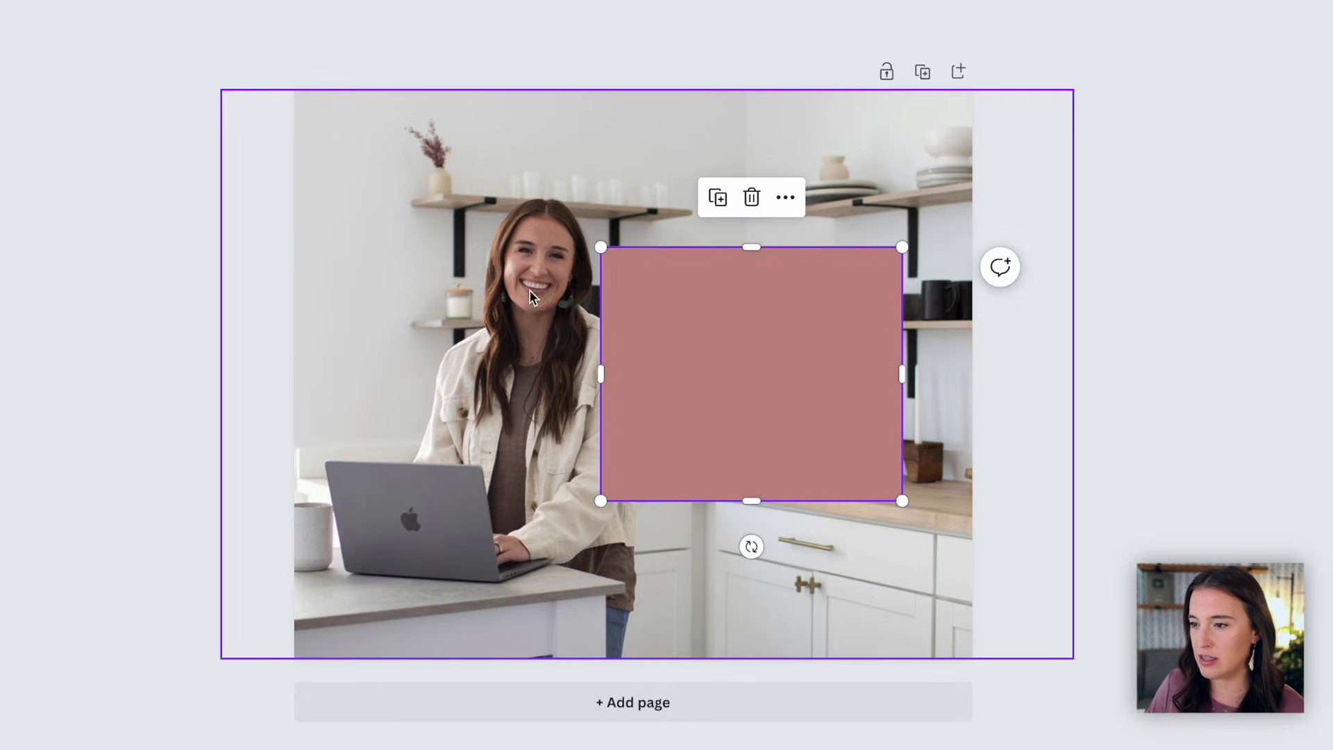
{"action": "left_click_drag", "start_coordinate": [904, 251], "coordinate": [914, 218]}
Step: Fill the square dark orange, lower its transparency to about 57, and stretch it taller
{"action": "left_click", "coordinate": [412, 22]}
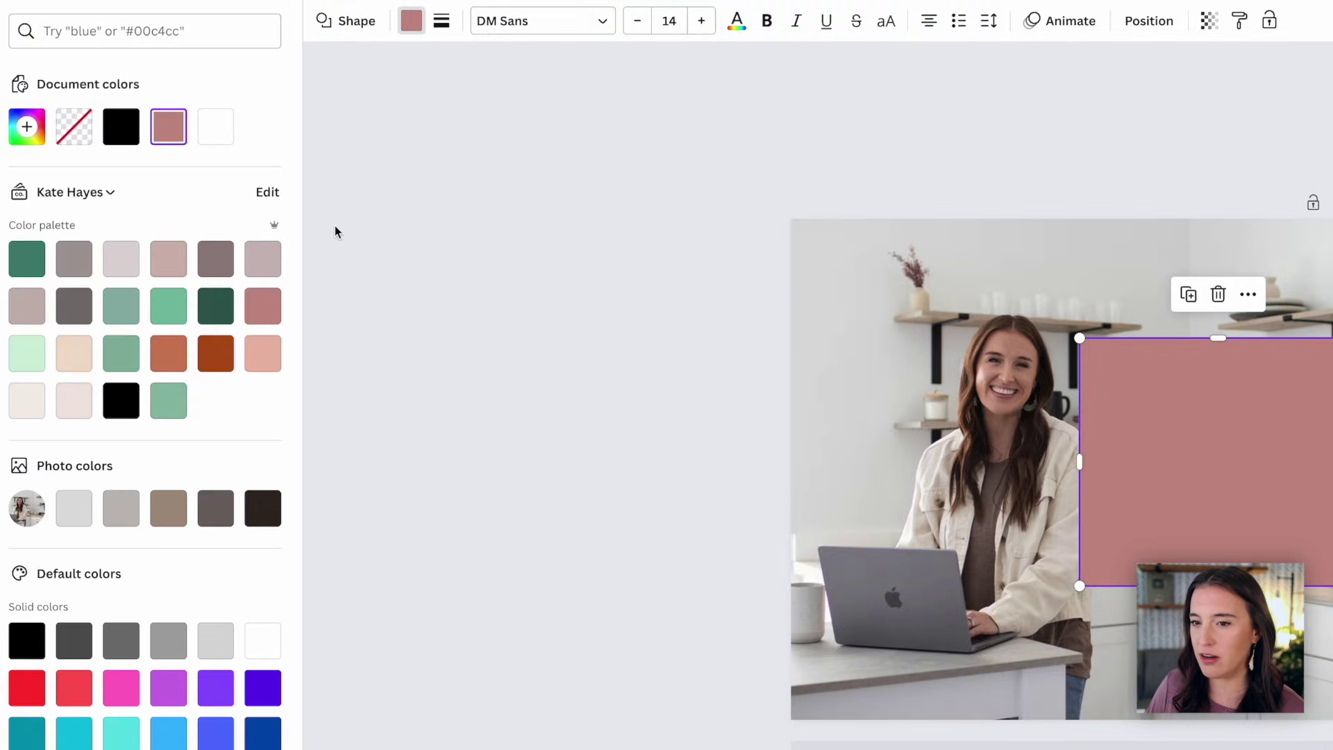
{"action": "left_click", "coordinate": [216, 353]}
{"action": "left_click", "coordinate": [1208, 22]}
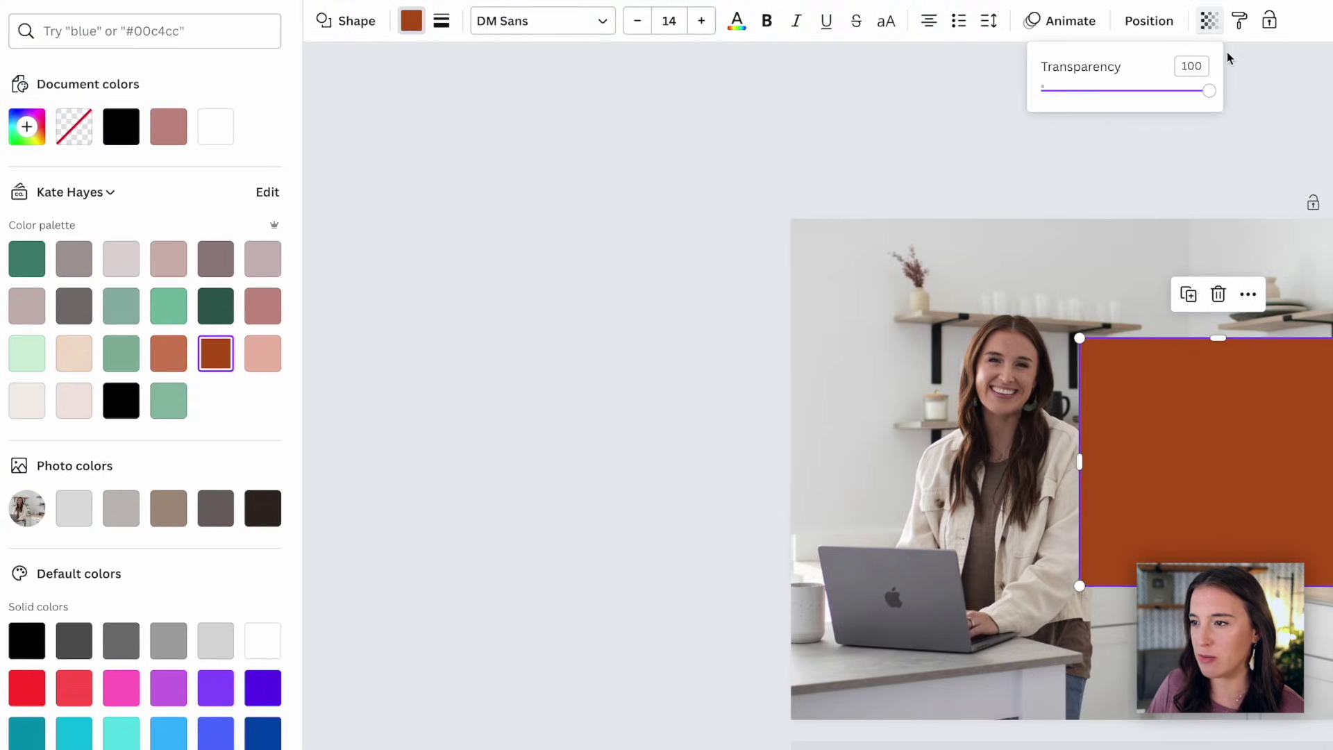
{"action": "left_click_drag", "start_coordinate": [1212, 93], "coordinate": [1139, 102]}
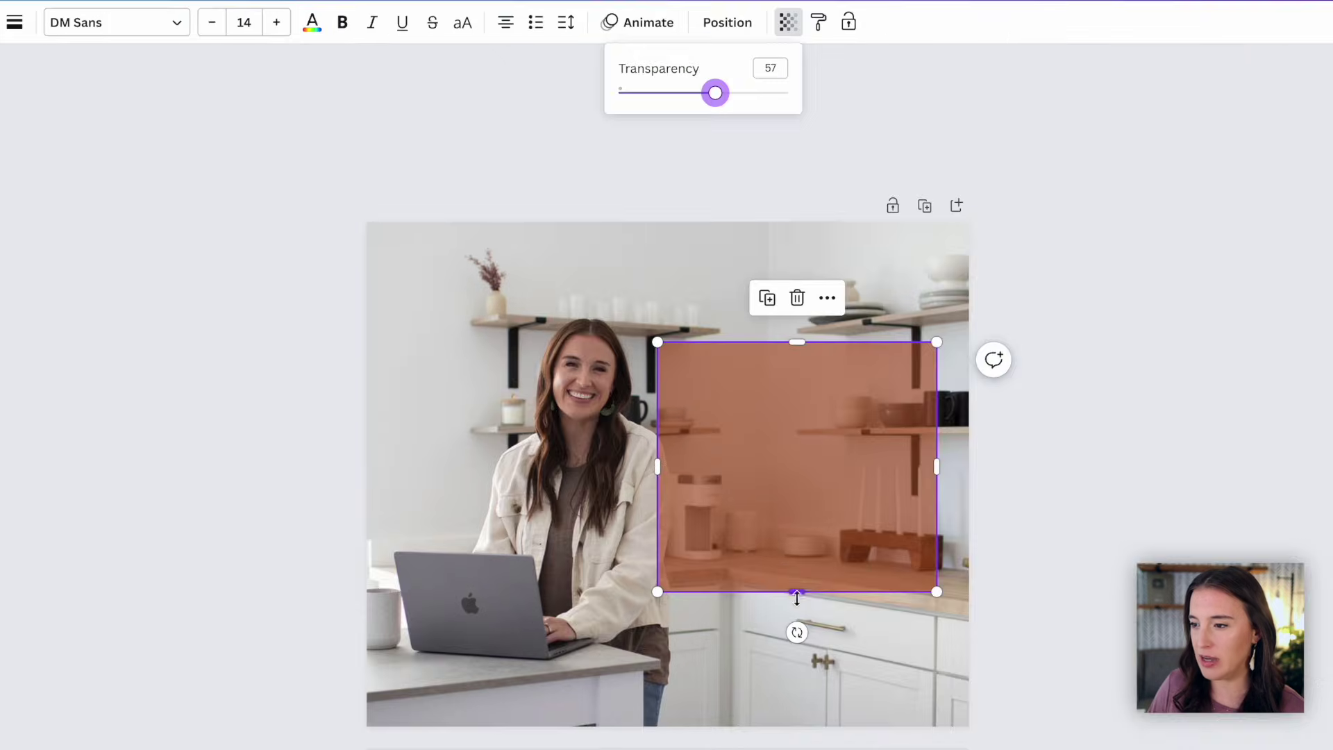
{"action": "left_click_drag", "start_coordinate": [804, 594], "coordinate": [794, 644]}
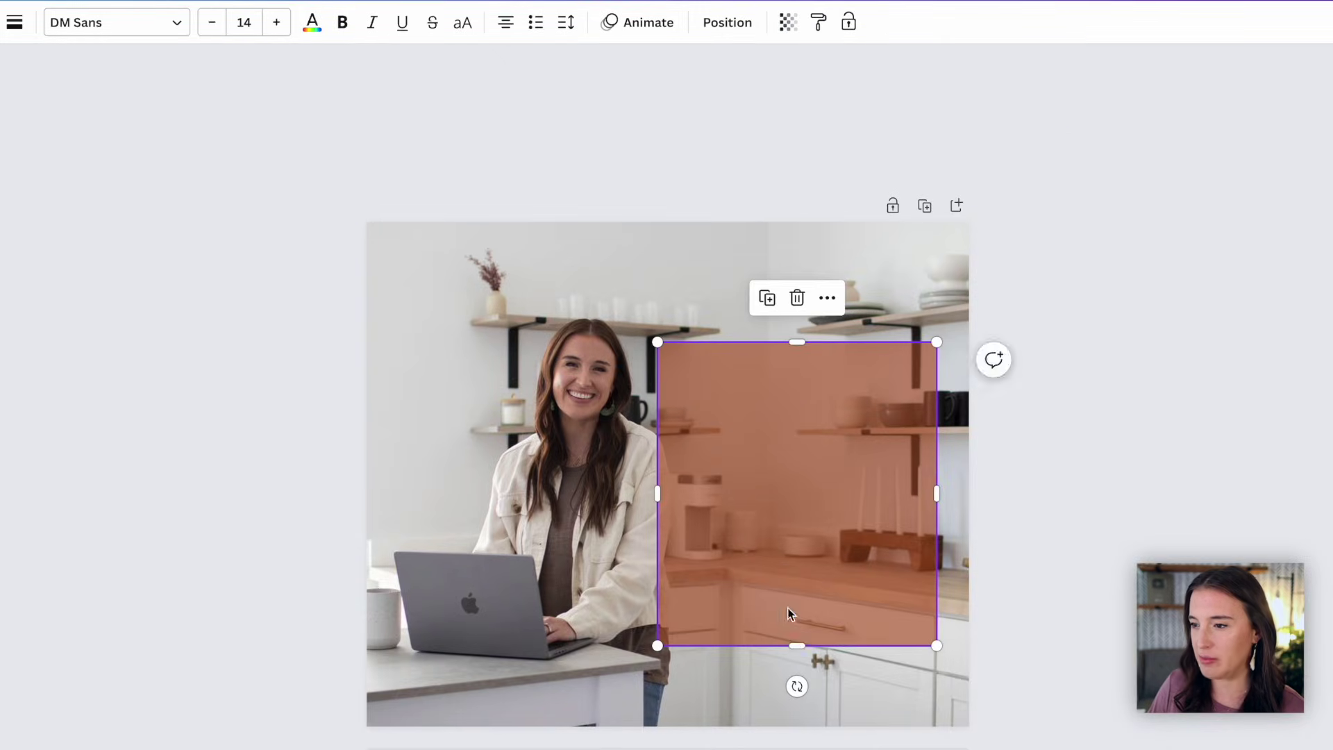
{"action": "left_click", "coordinate": [678, 173]}
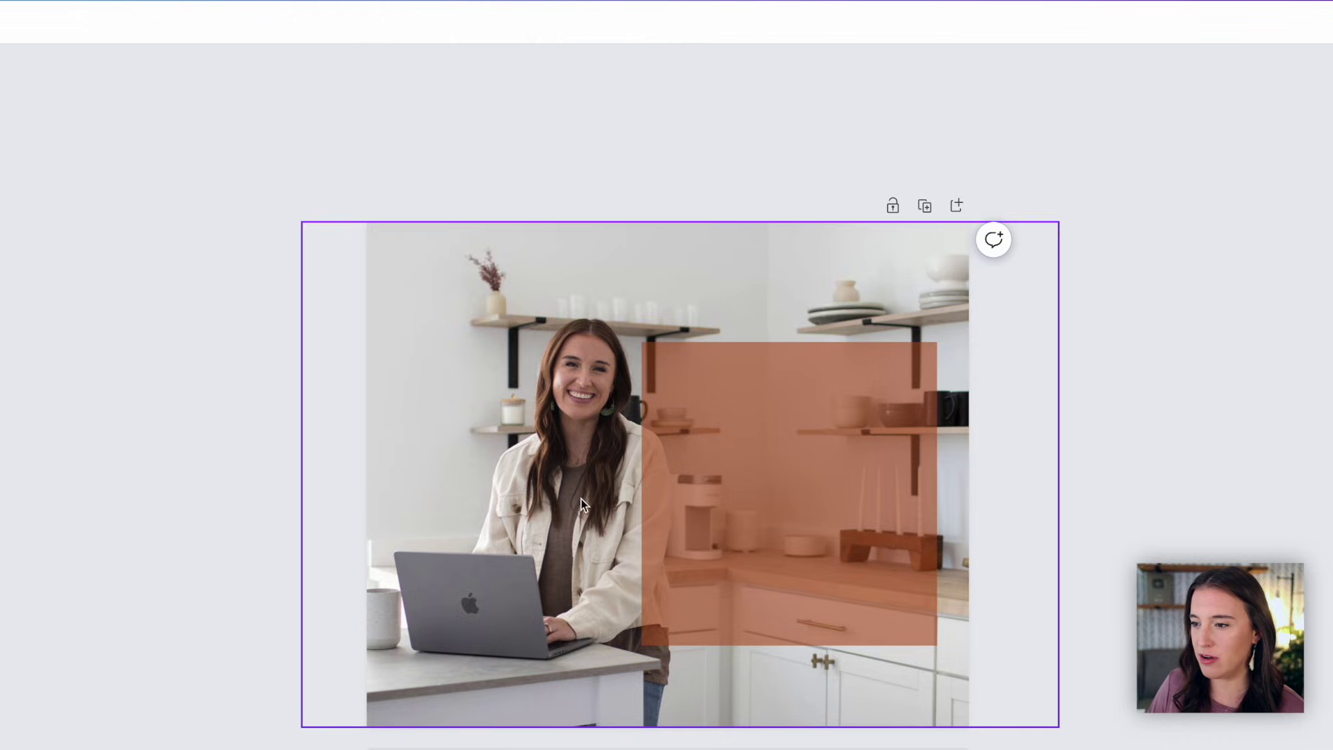
Step: Send the orange rectangle backward and realign the cut-out woman in front of it
{"action": "left_click", "coordinate": [723, 443]}
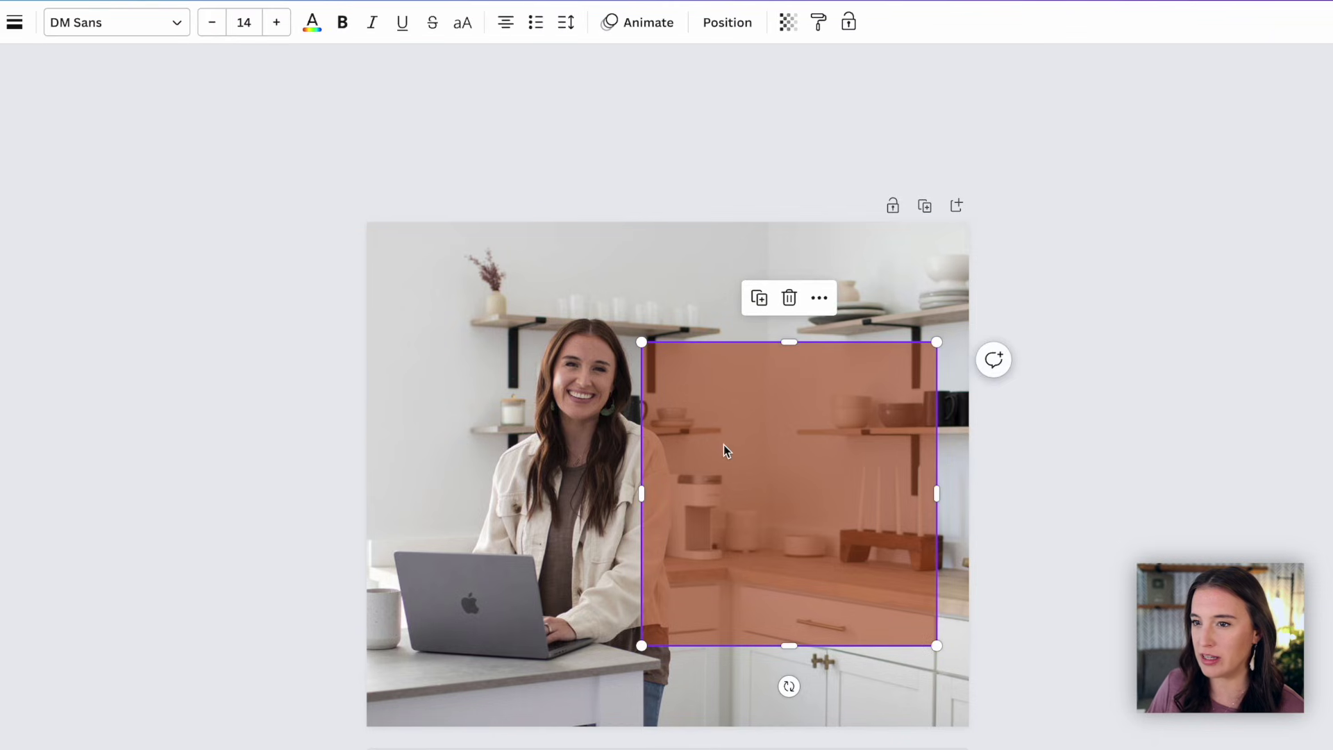
{"action": "left_click", "coordinate": [719, 27]}
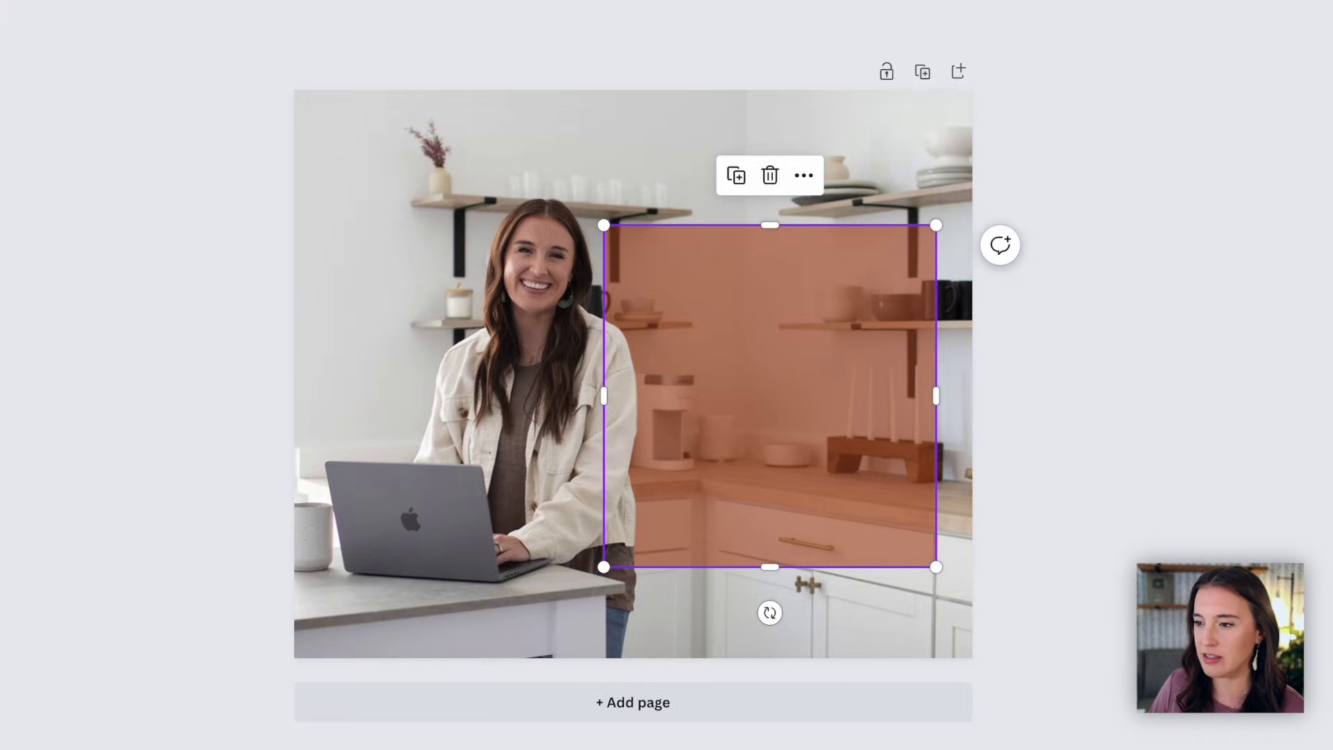
{"action": "left_click", "coordinate": [1208, 406]}
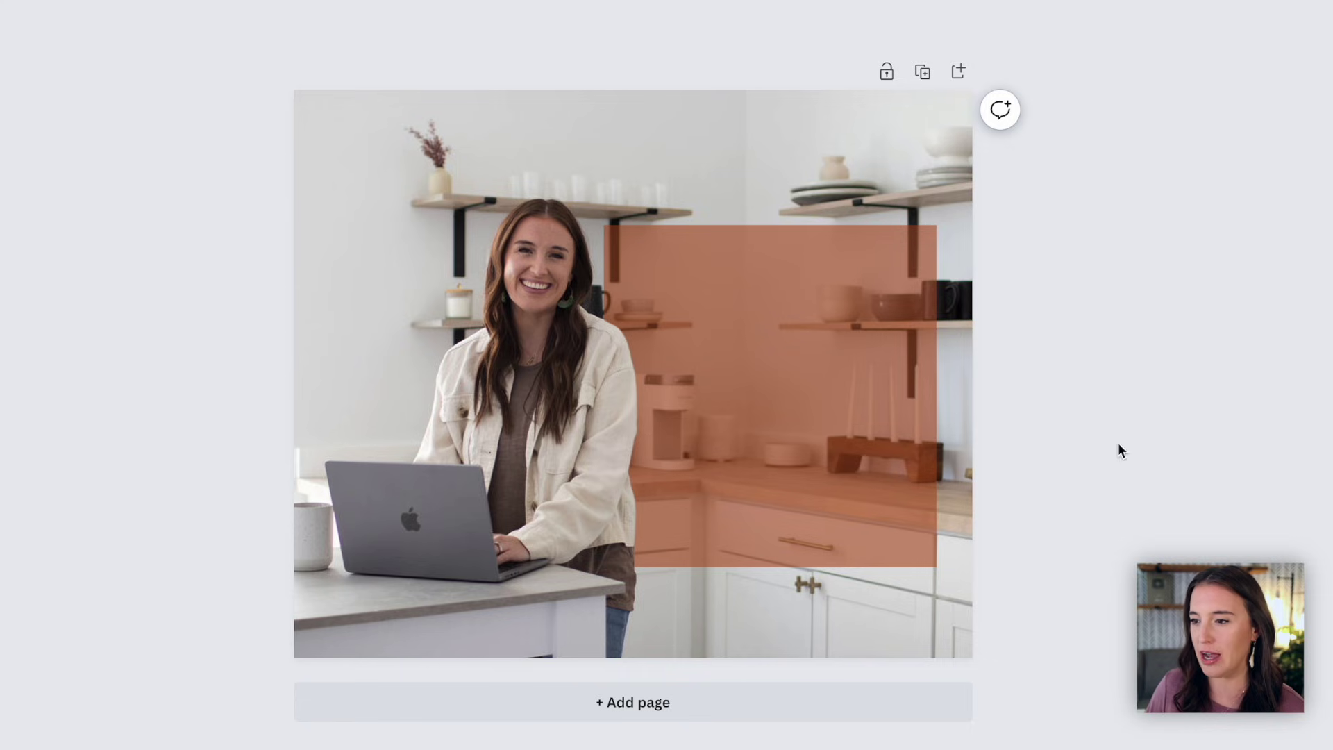
{"action": "left_click_drag", "start_coordinate": [529, 286], "coordinate": [1042, 399]}
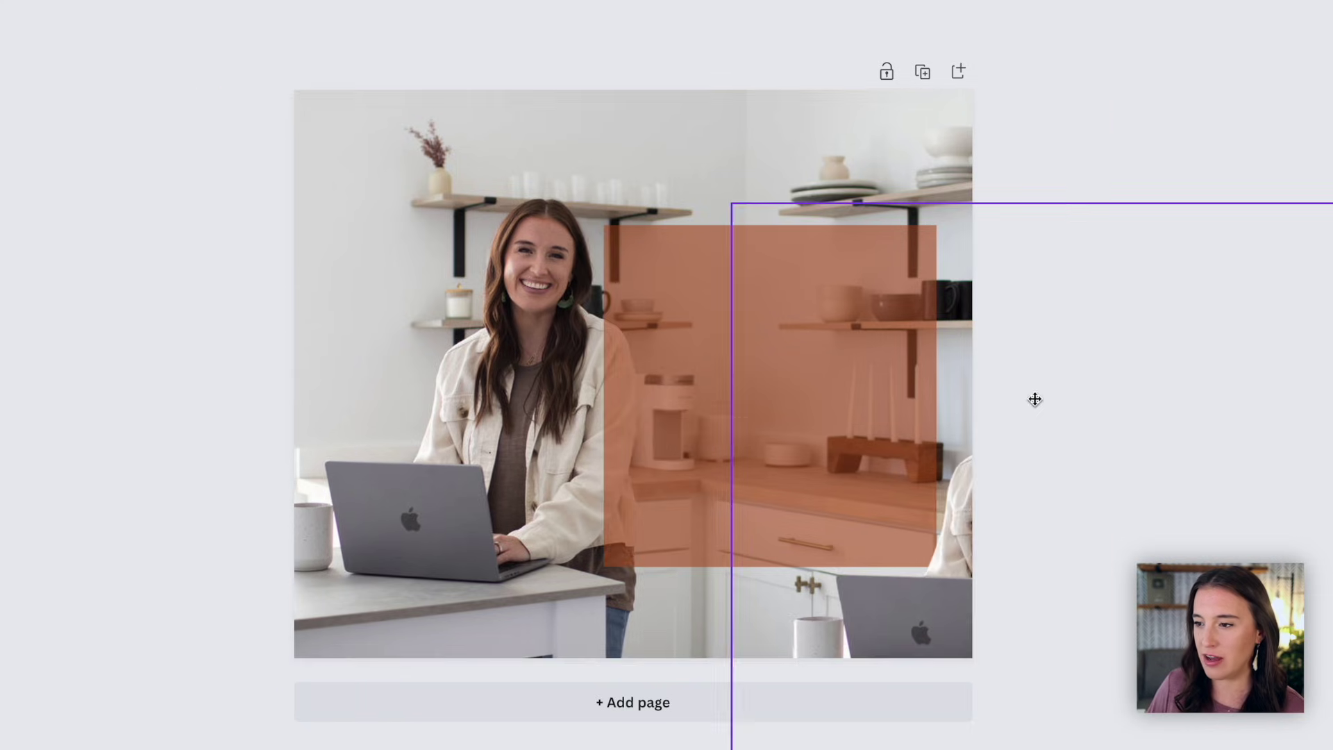
{"action": "left_click_drag", "start_coordinate": [1035, 399], "coordinate": [530, 283]}
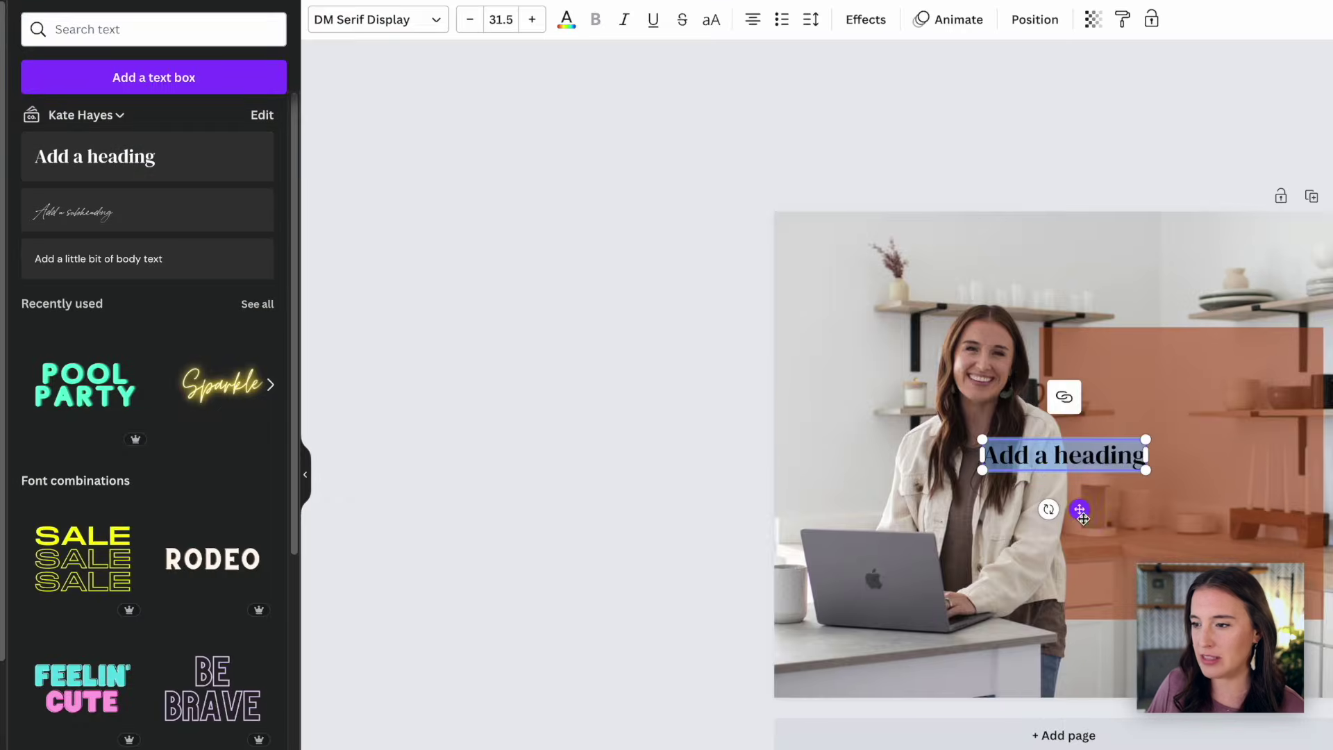
Step: Move the white DOORS OPEN heading onto the orange rectangle, up and to the right
{"action": "left_click_drag", "start_coordinate": [1081, 513], "coordinate": [1210, 511]}
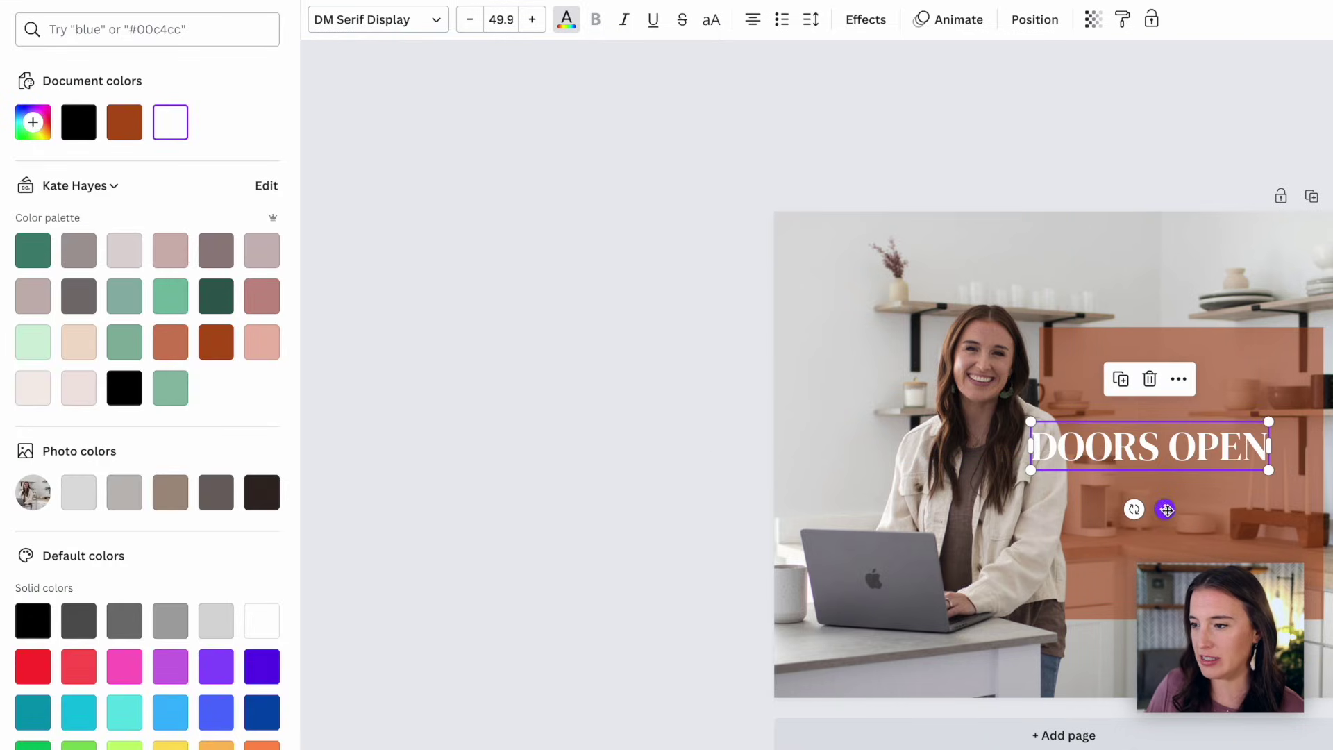
{"action": "left_click_drag", "start_coordinate": [1166, 511], "coordinate": [1194, 444]}
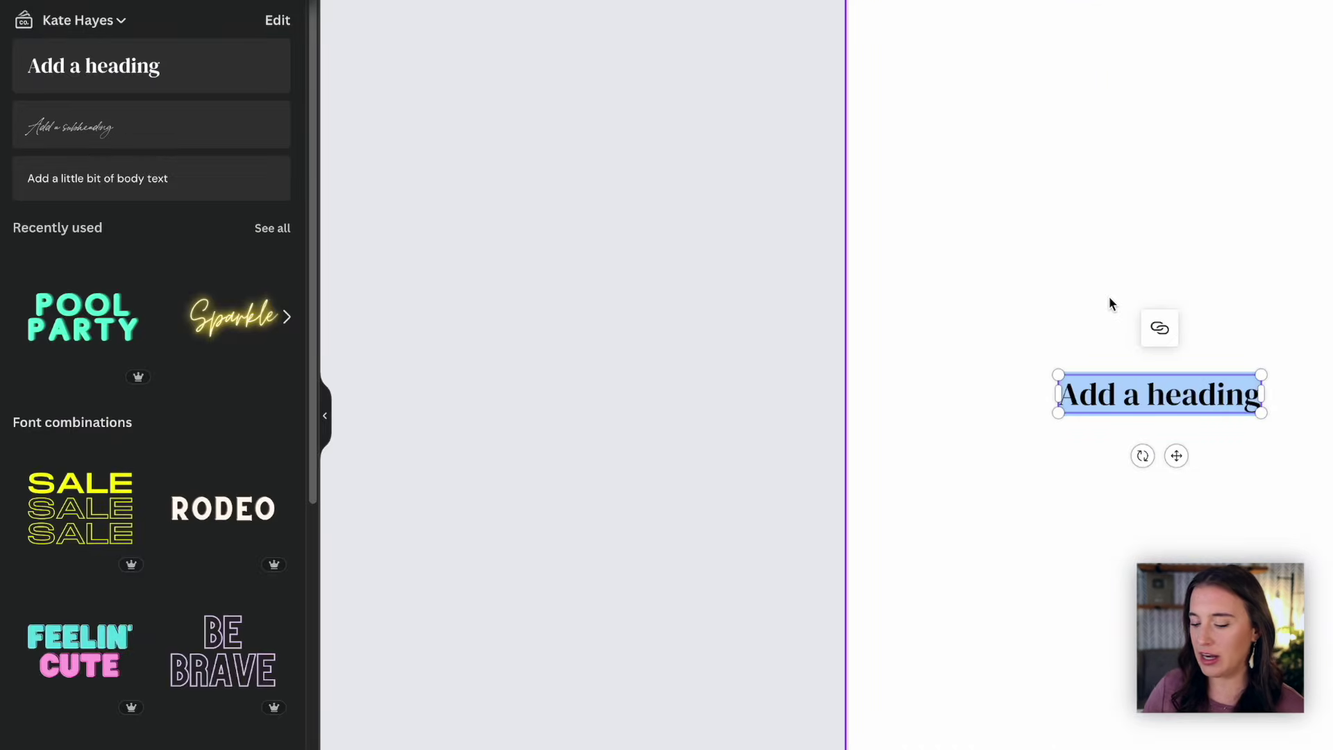
Step: Type 'Checklist' as a heading, move it near the page top and enlarge it
{"action": "type", "text": "Checklist"}
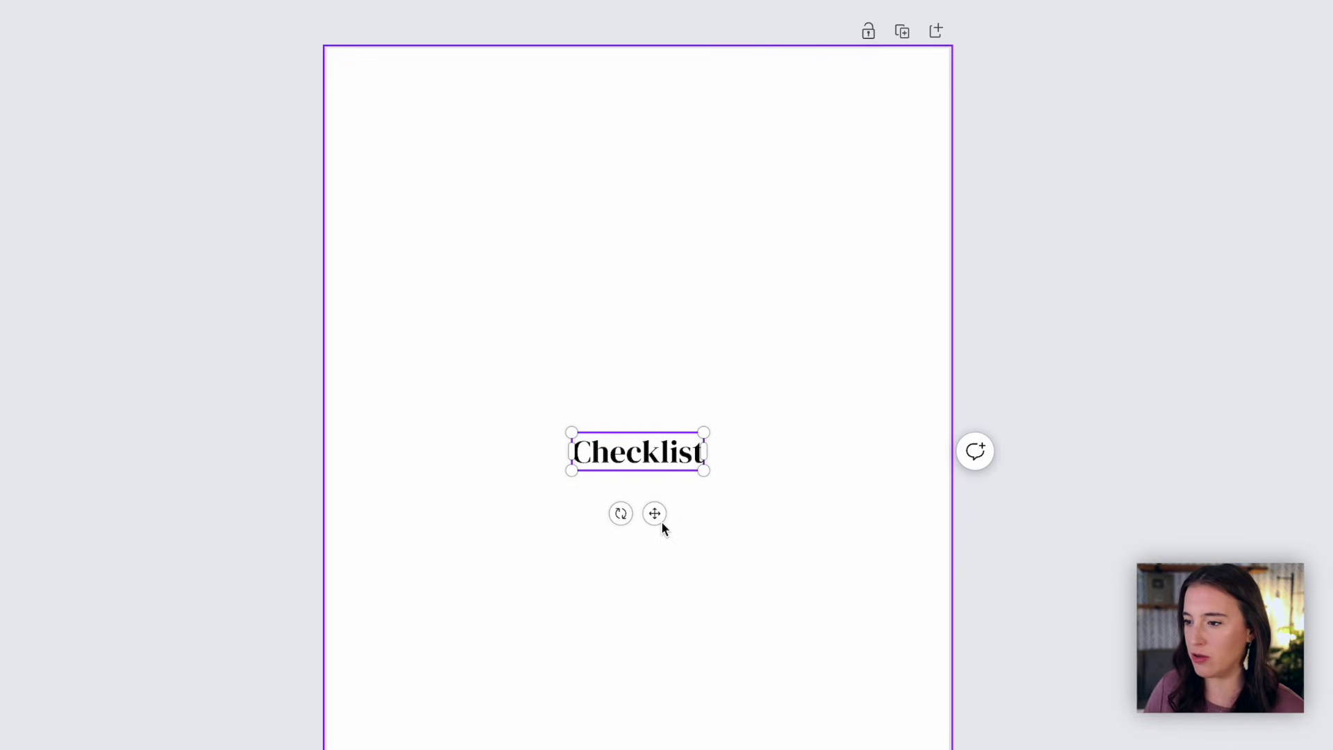
{"action": "left_click_drag", "start_coordinate": [661, 520], "coordinate": [677, 231]}
{"action": "left_click_drag", "start_coordinate": [587, 142], "coordinate": [514, 95]}
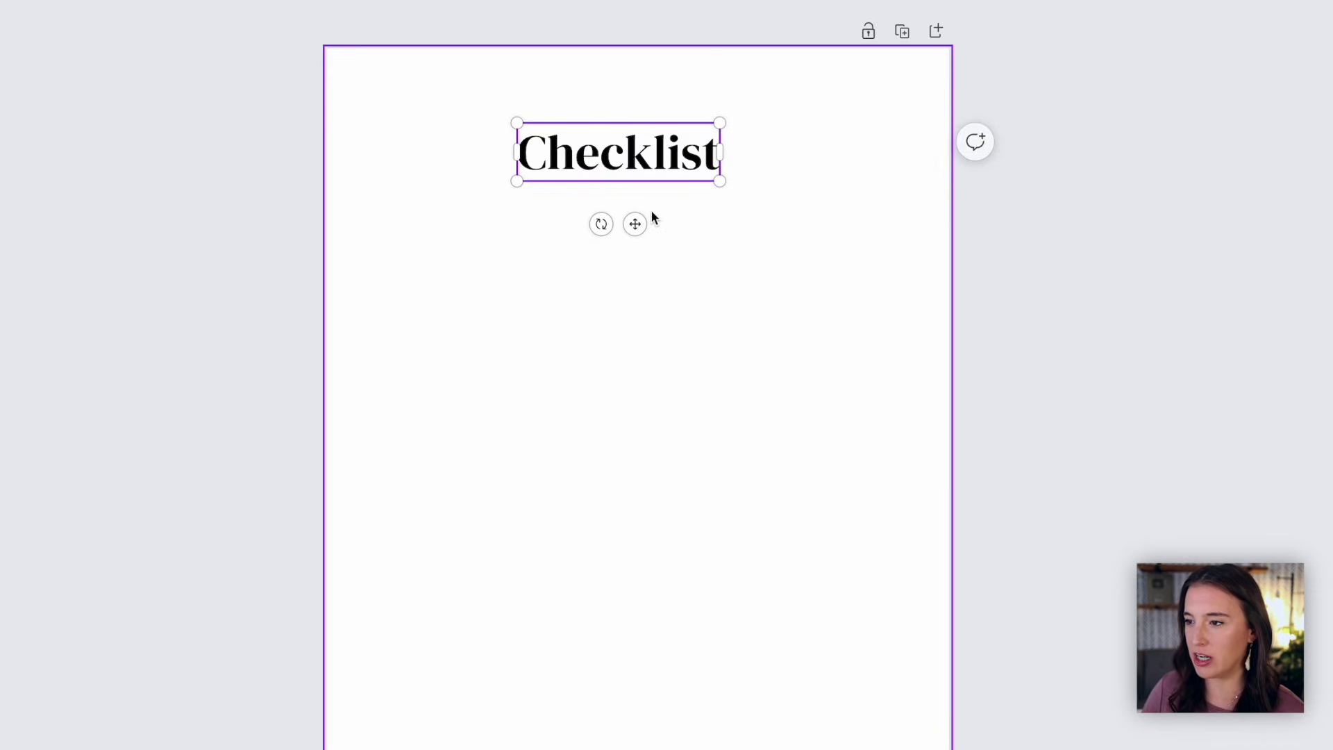
{"action": "left_click_drag", "start_coordinate": [634, 222], "coordinate": [632, 199]}
{"action": "left_click", "coordinate": [632, 205]}
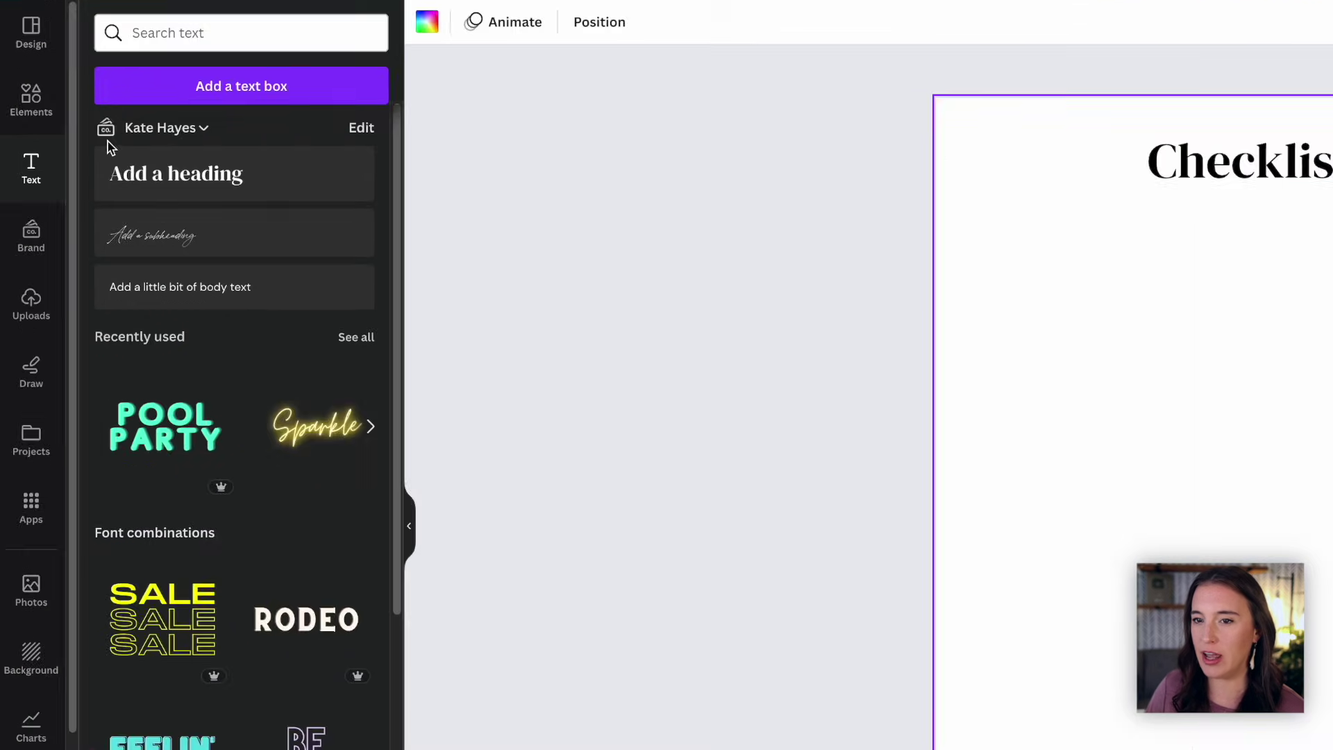
{"action": "left_click", "coordinate": [31, 114]}
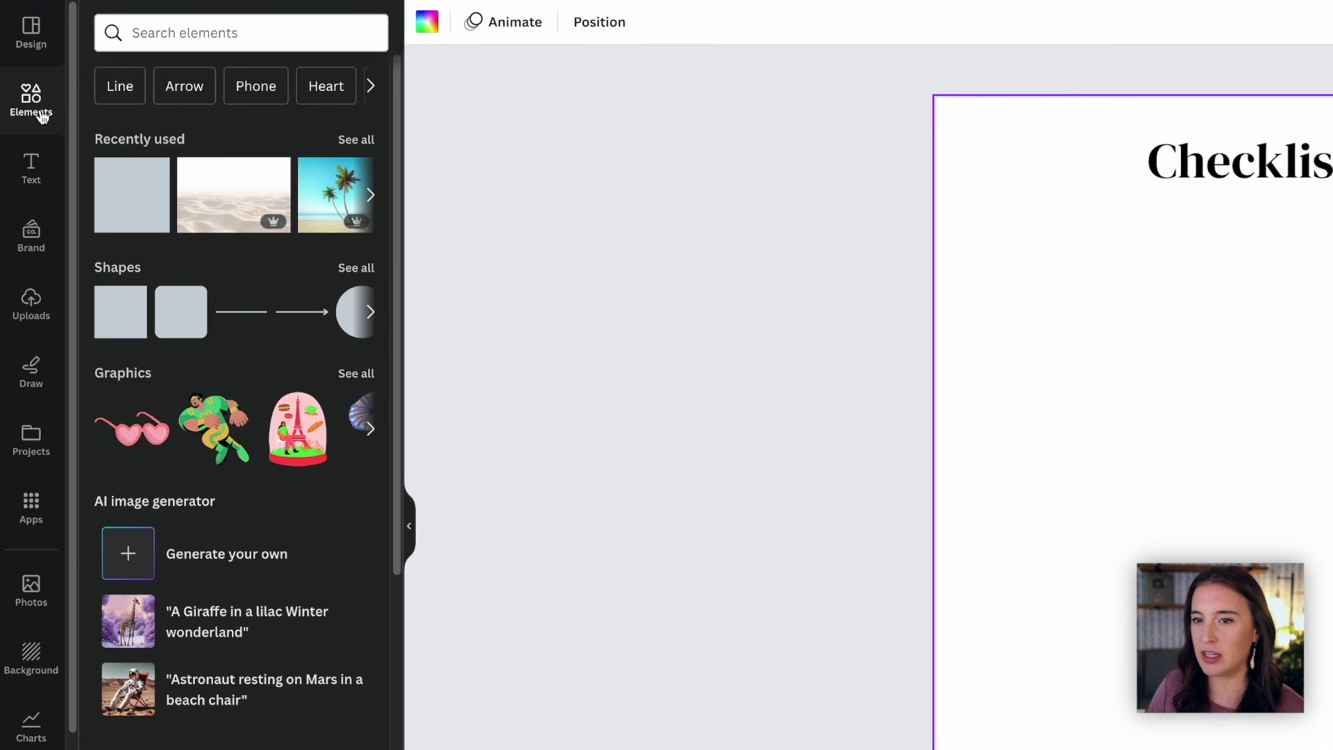
Step: Search Elements photos for 'palm tree' and add a palm-tree beach photo
{"action": "left_click", "coordinate": [188, 32]}
{"action": "type", "text": "palm tree"}
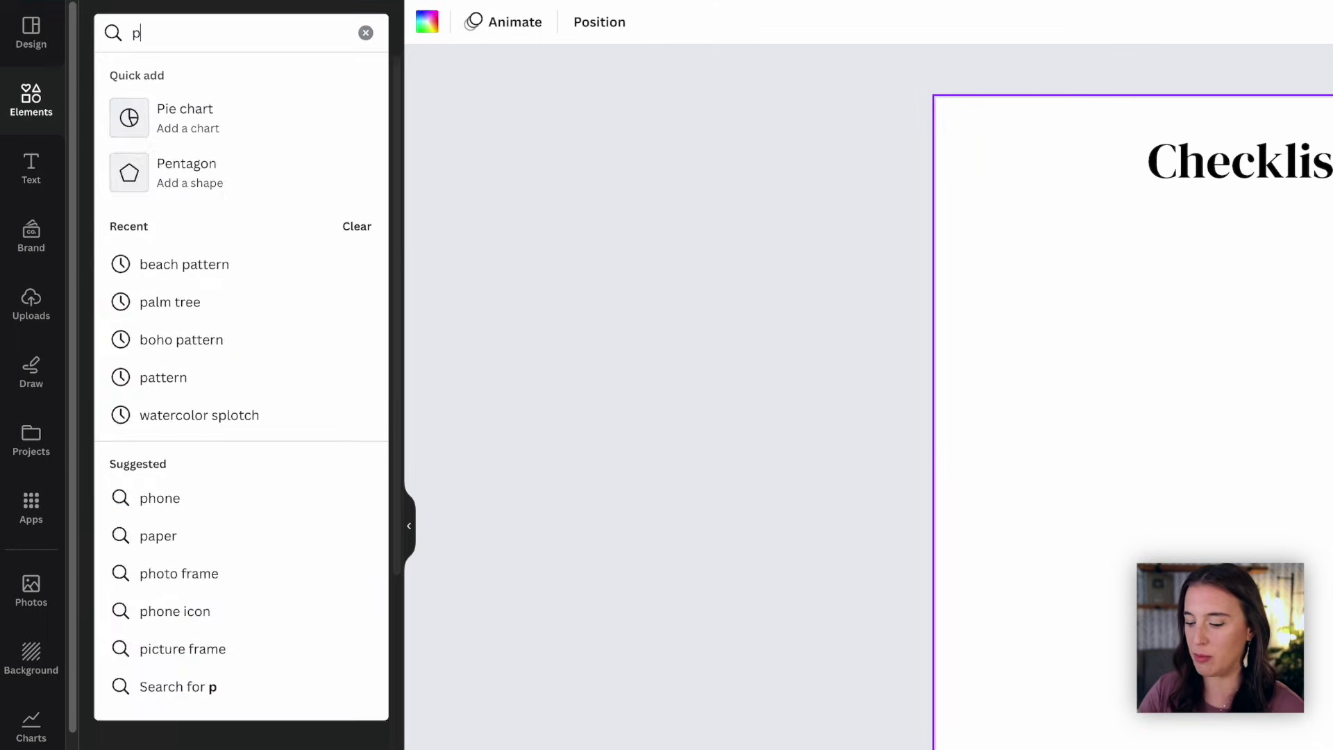
{"action": "key", "text": "Return"}
{"action": "left_click", "coordinate": [230, 79]}
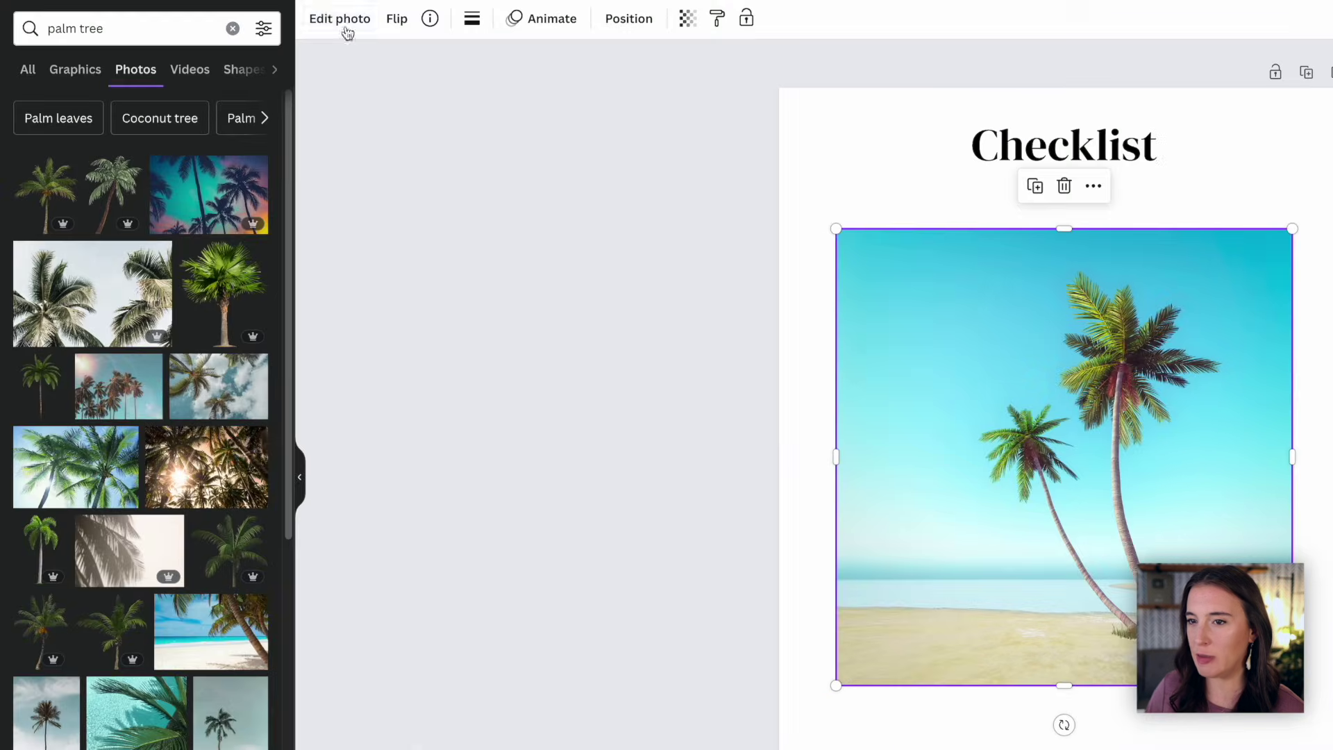
Step: Remove the palm photo's beach background with BG Remover and enlarge the cut-out at the bottom right
{"action": "left_click", "coordinate": [328, 19]}
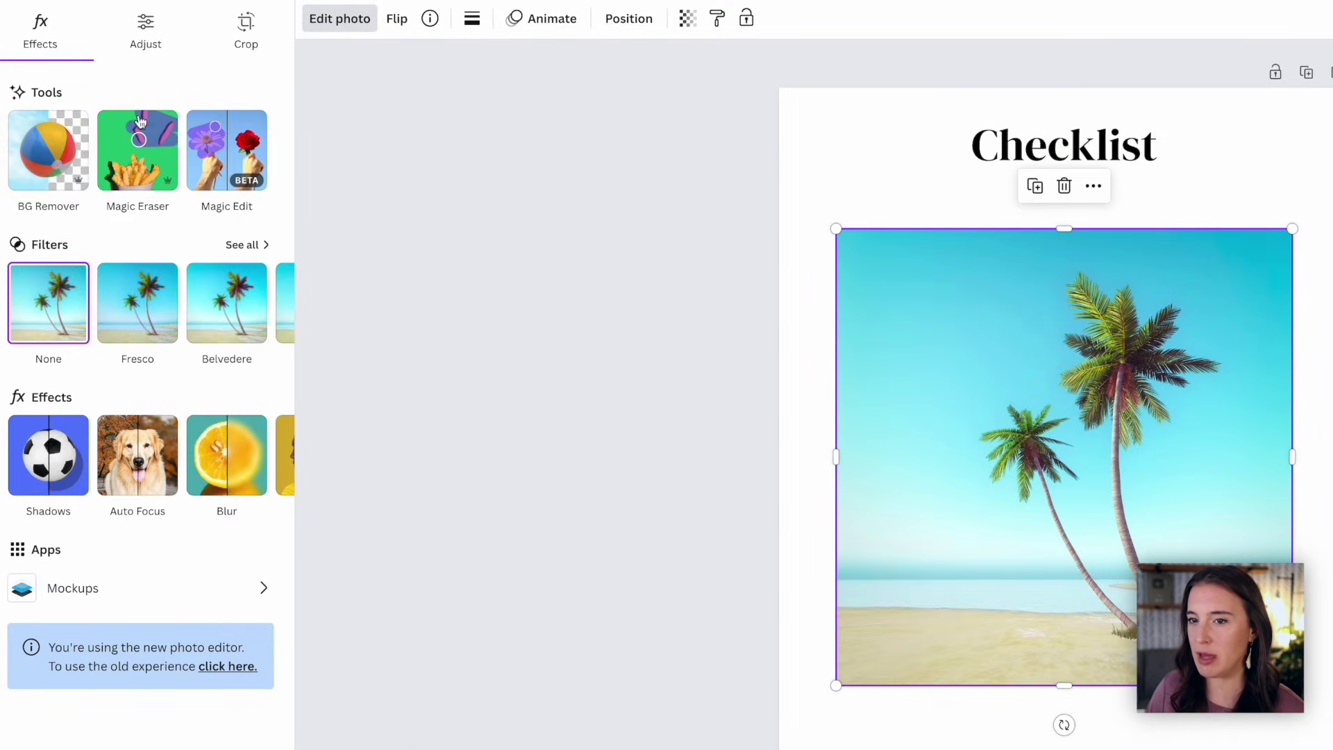
{"action": "left_click", "coordinate": [21, 160]}
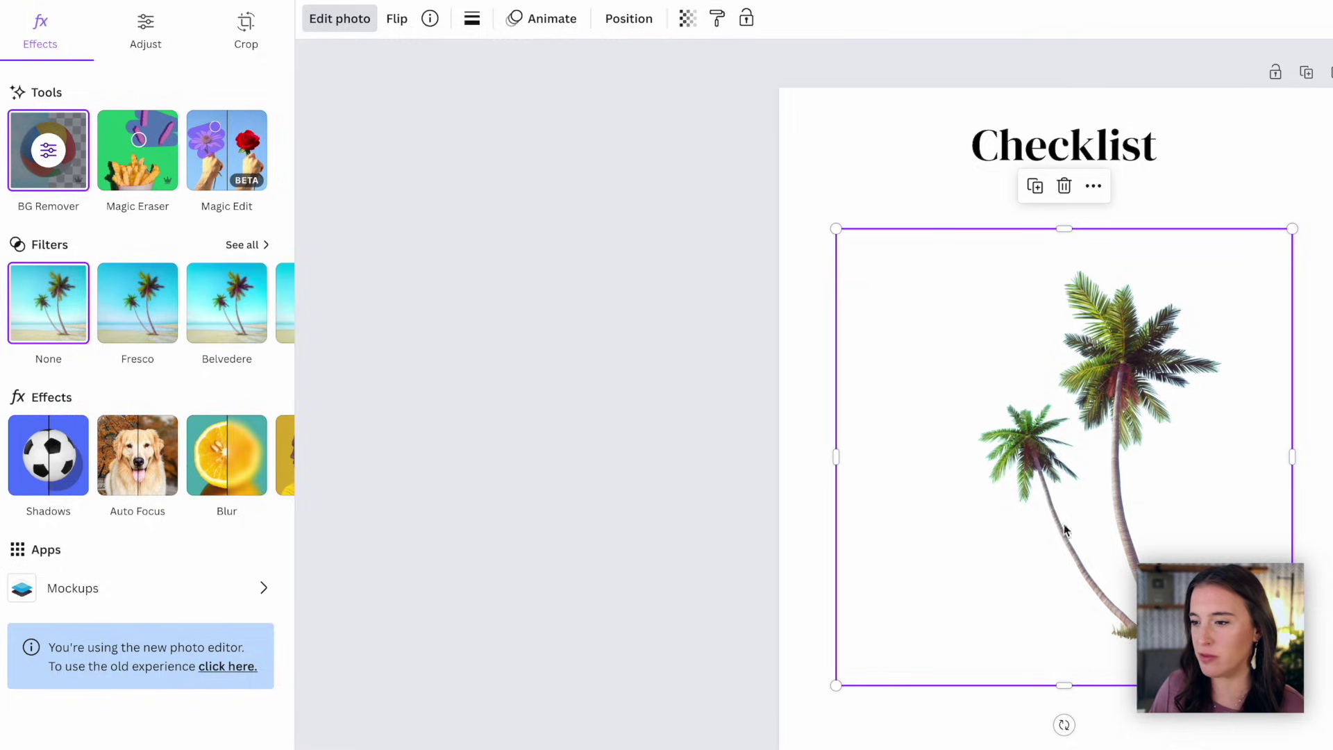
{"action": "left_click_drag", "start_coordinate": [701, 358], "coordinate": [854, 485]}
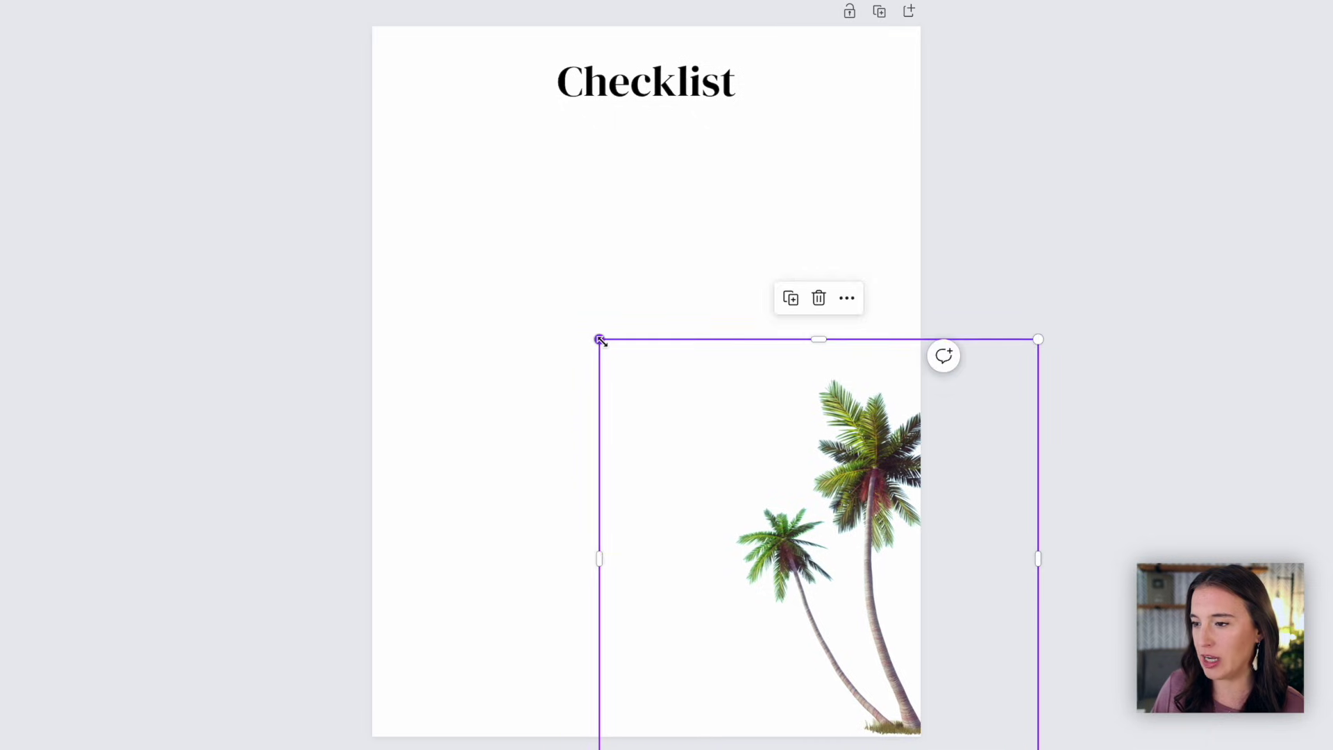
{"action": "left_click_drag", "start_coordinate": [598, 340], "coordinate": [450, 107]}
{"action": "left_click_drag", "start_coordinate": [797, 361], "coordinate": [851, 385]}
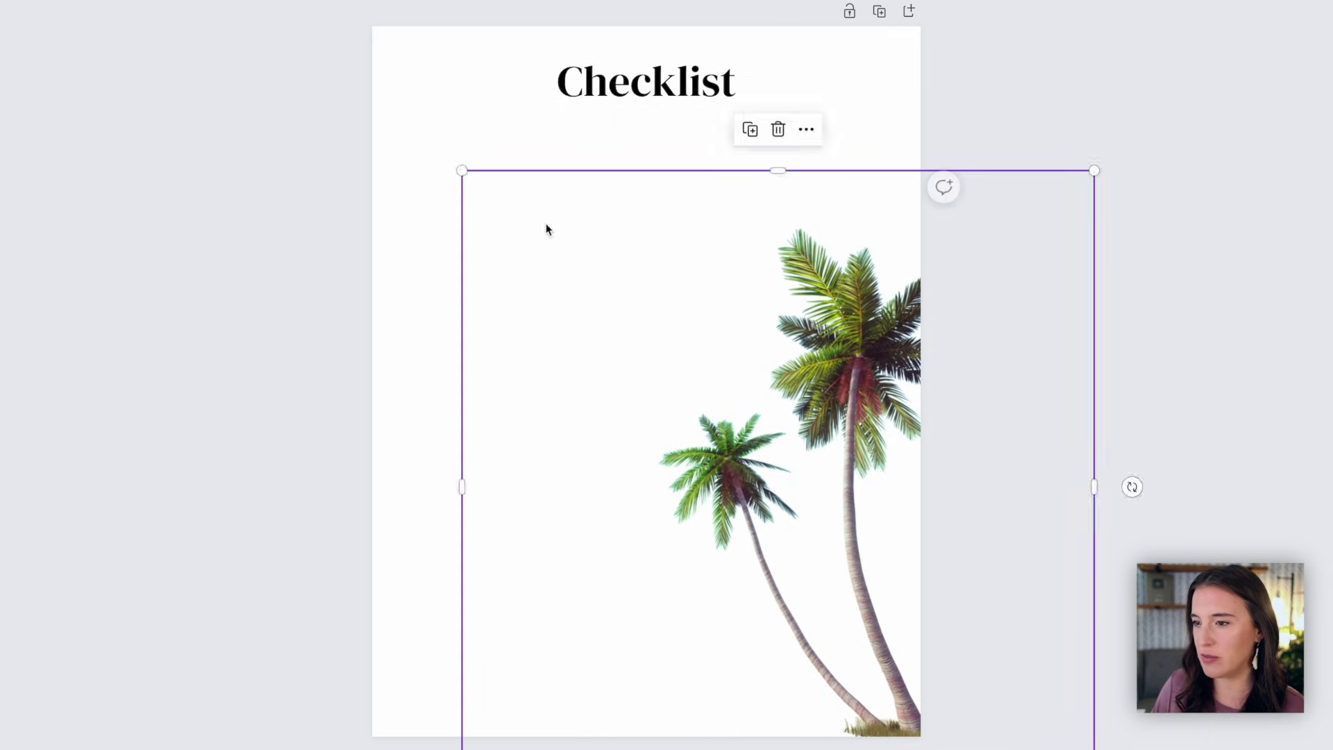
{"action": "left_click_drag", "start_coordinate": [462, 171], "coordinate": [604, 236]}
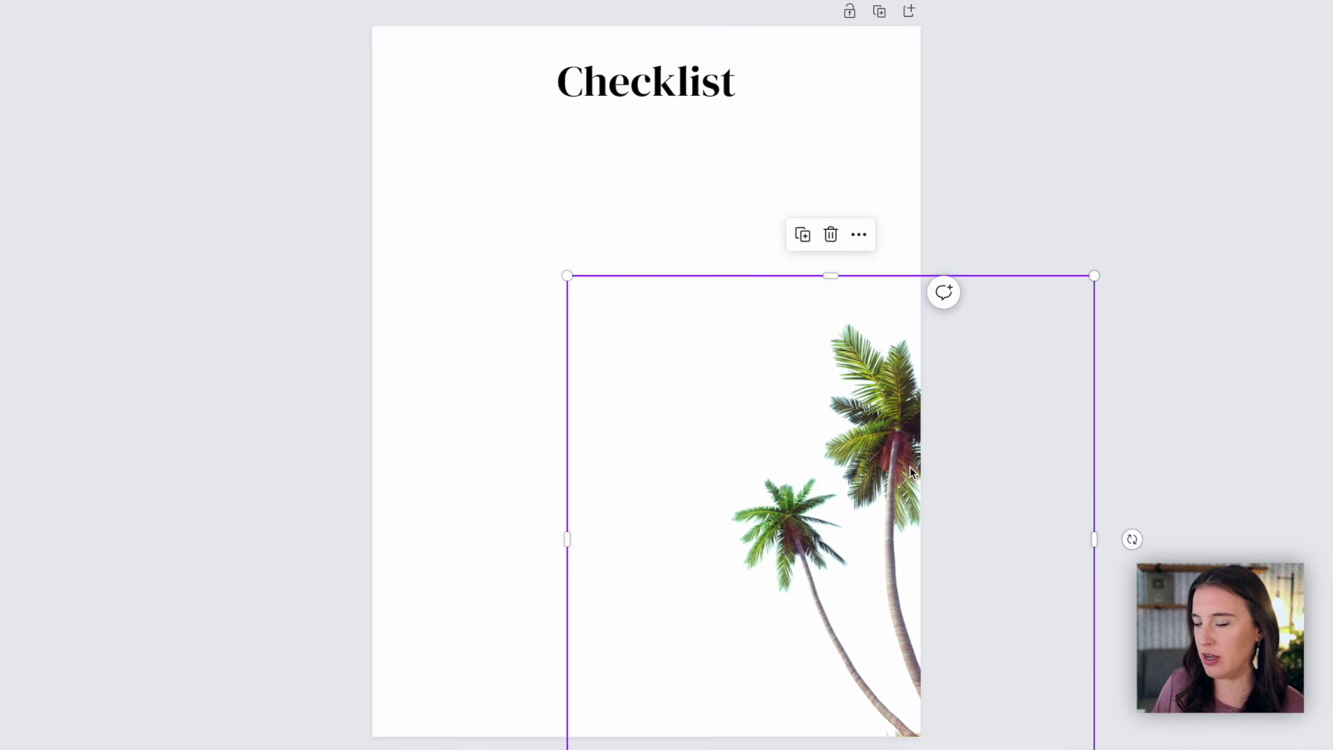
{"action": "left_click_drag", "start_coordinate": [906, 462], "coordinate": [888, 461]}
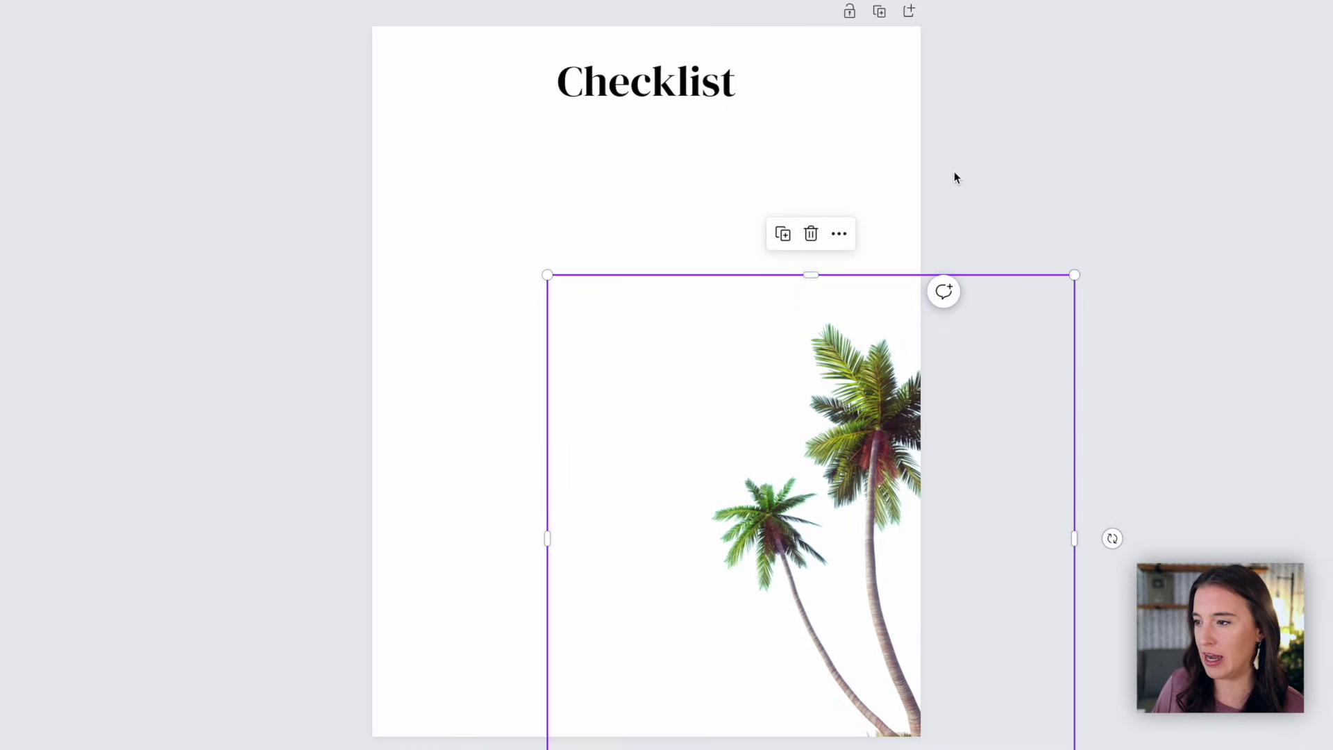
{"action": "left_click", "coordinate": [1014, 156]}
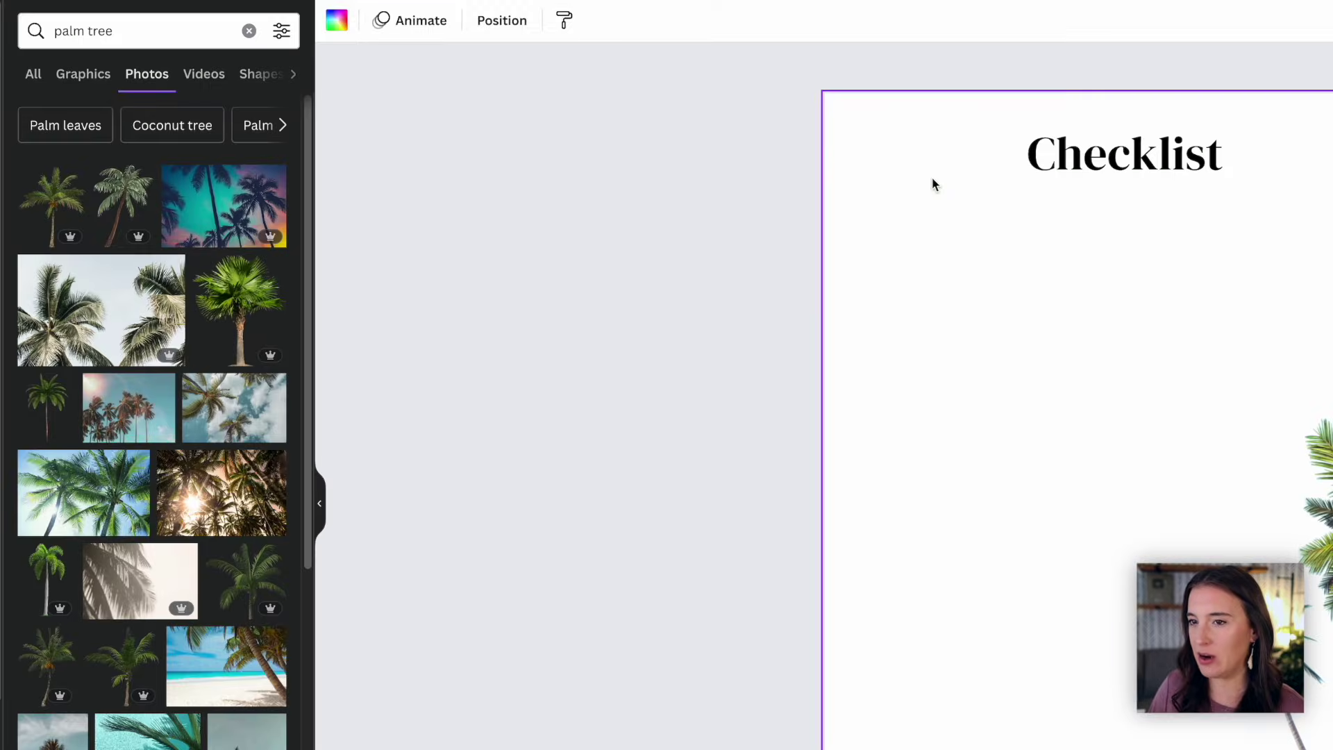
Step: After trying a background colour, add a 'boho pattern' stripe graphic covering the page, behind the palms
{"action": "left_click", "coordinate": [336, 20]}
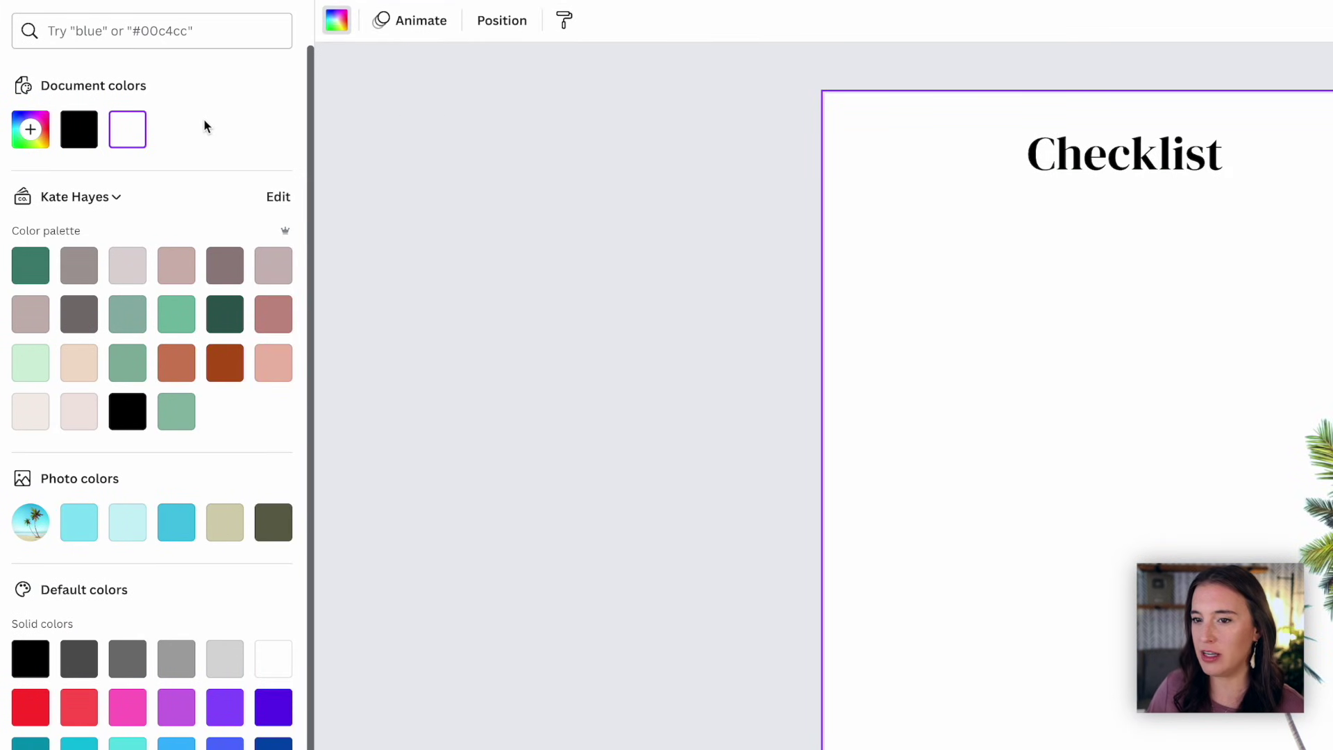
{"action": "left_click", "coordinate": [267, 274]}
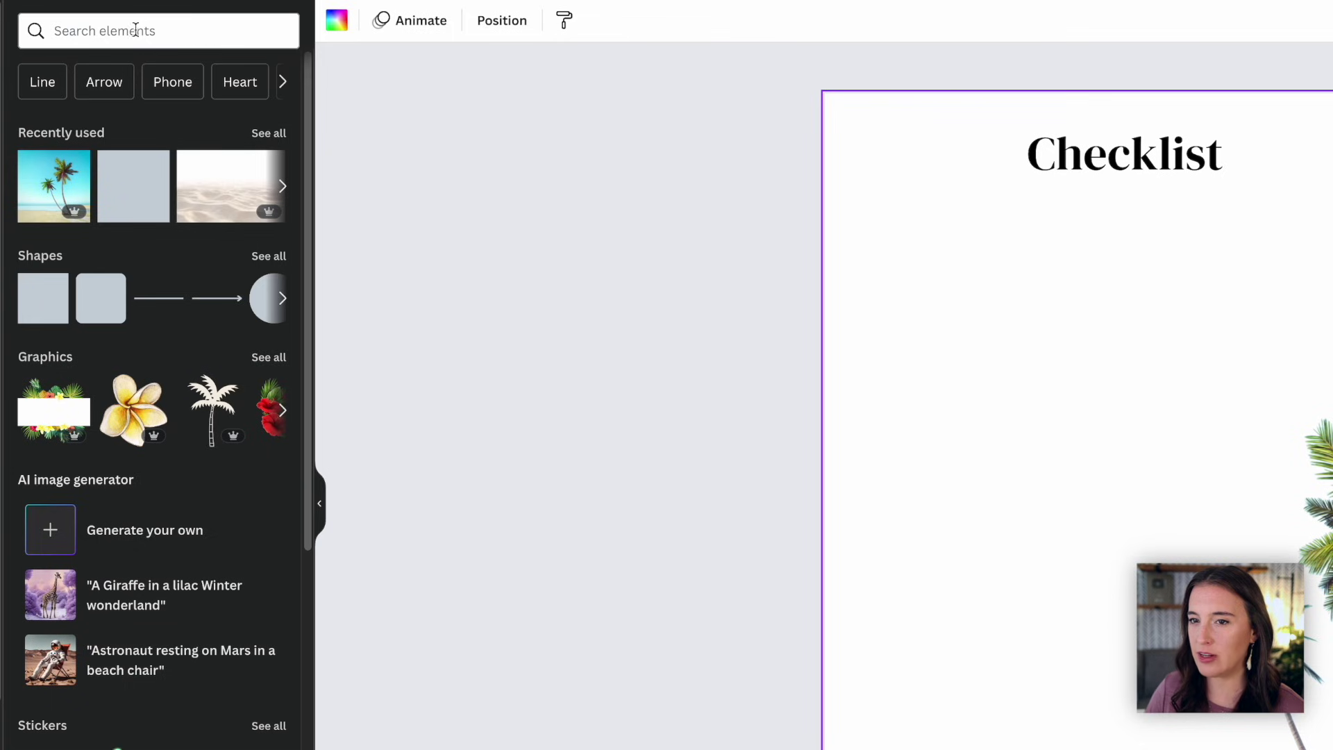
{"action": "left_click", "coordinate": [137, 30]}
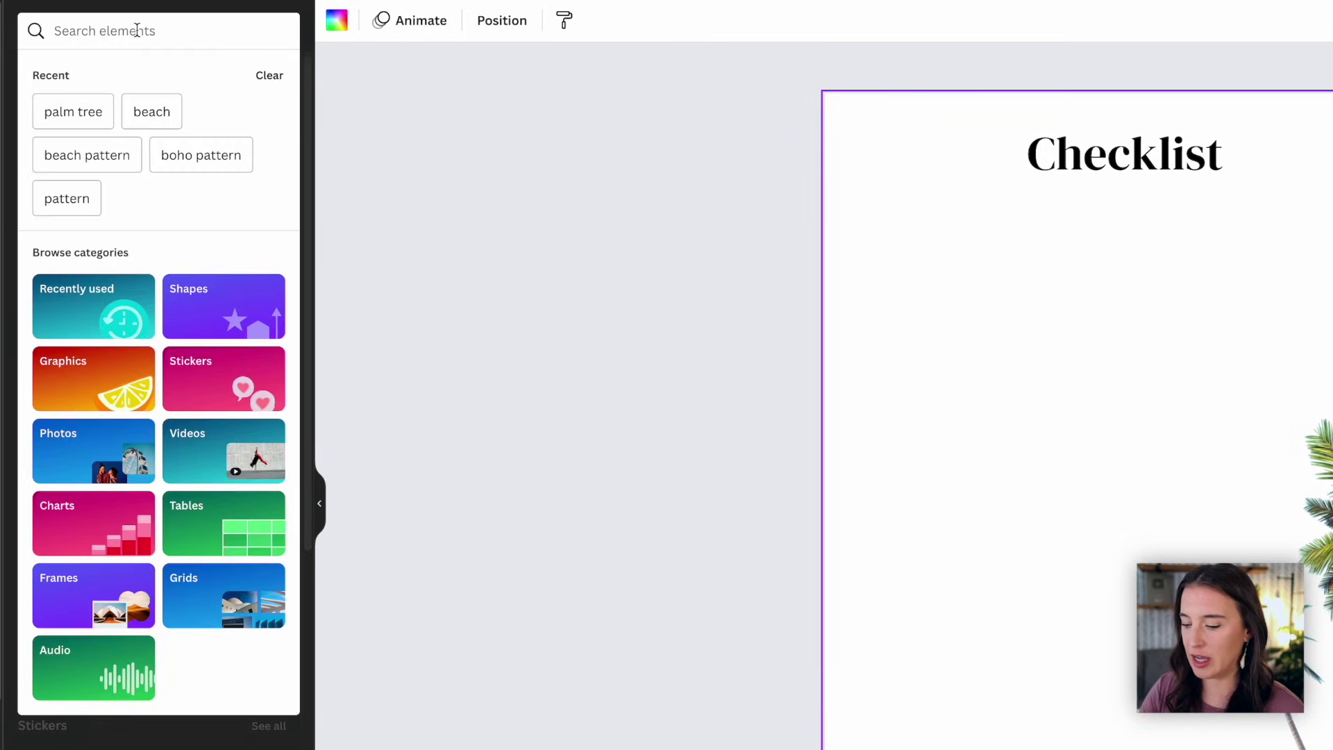
{"action": "type", "text": "boho pattern"}
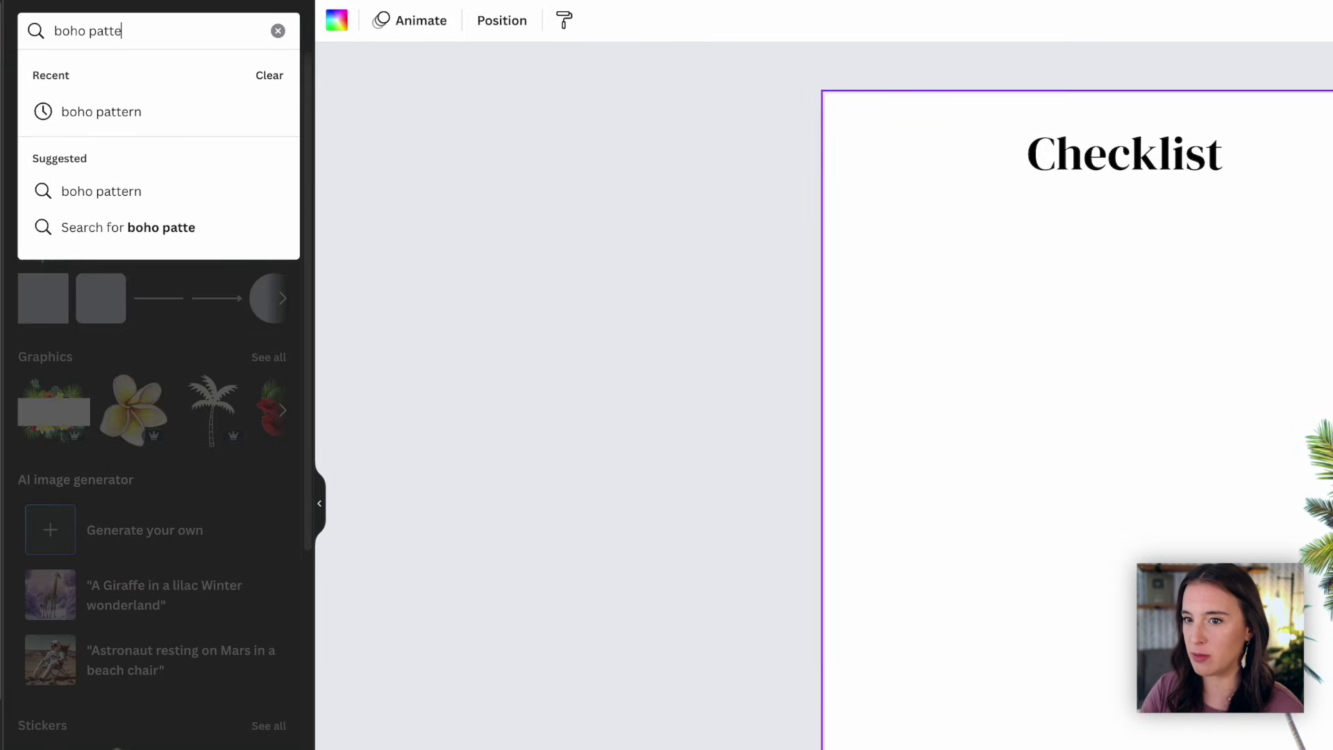
{"action": "key", "text": "Return"}
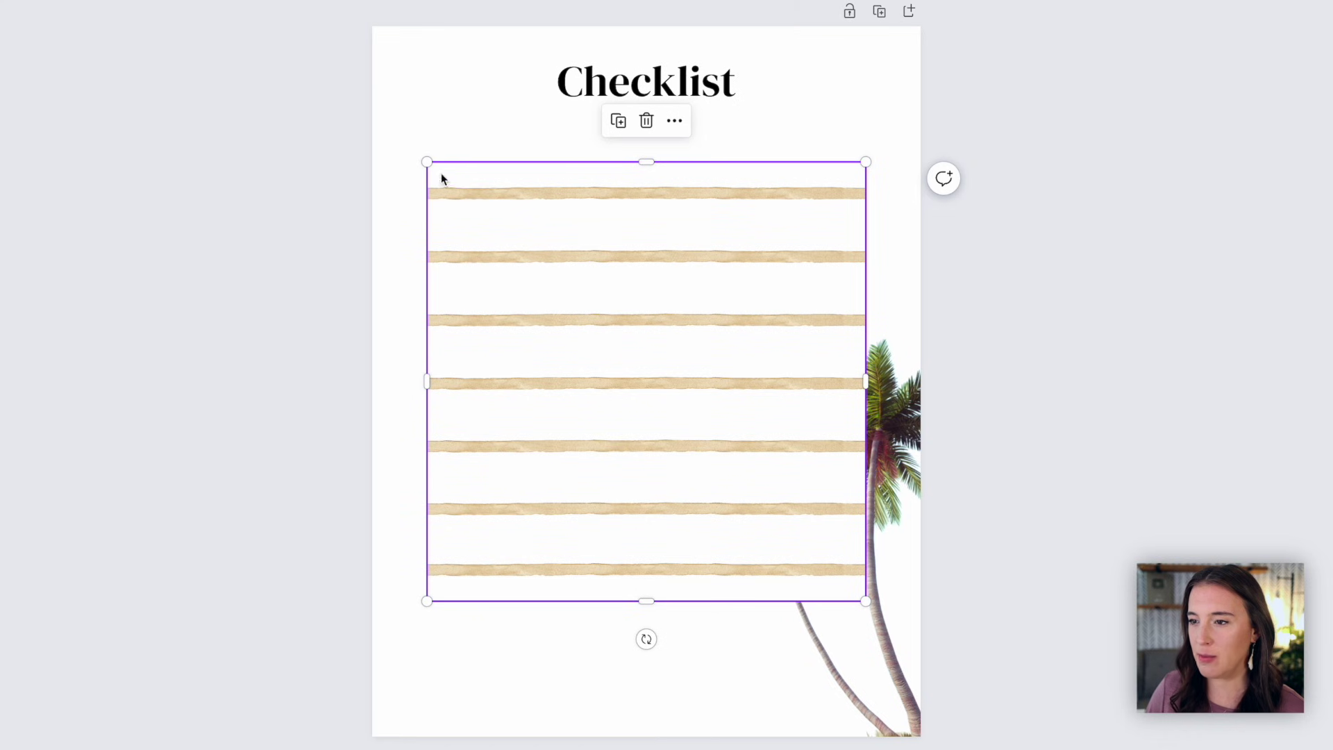
{"action": "left_click_drag", "start_coordinate": [425, 158], "coordinate": [291, 25]}
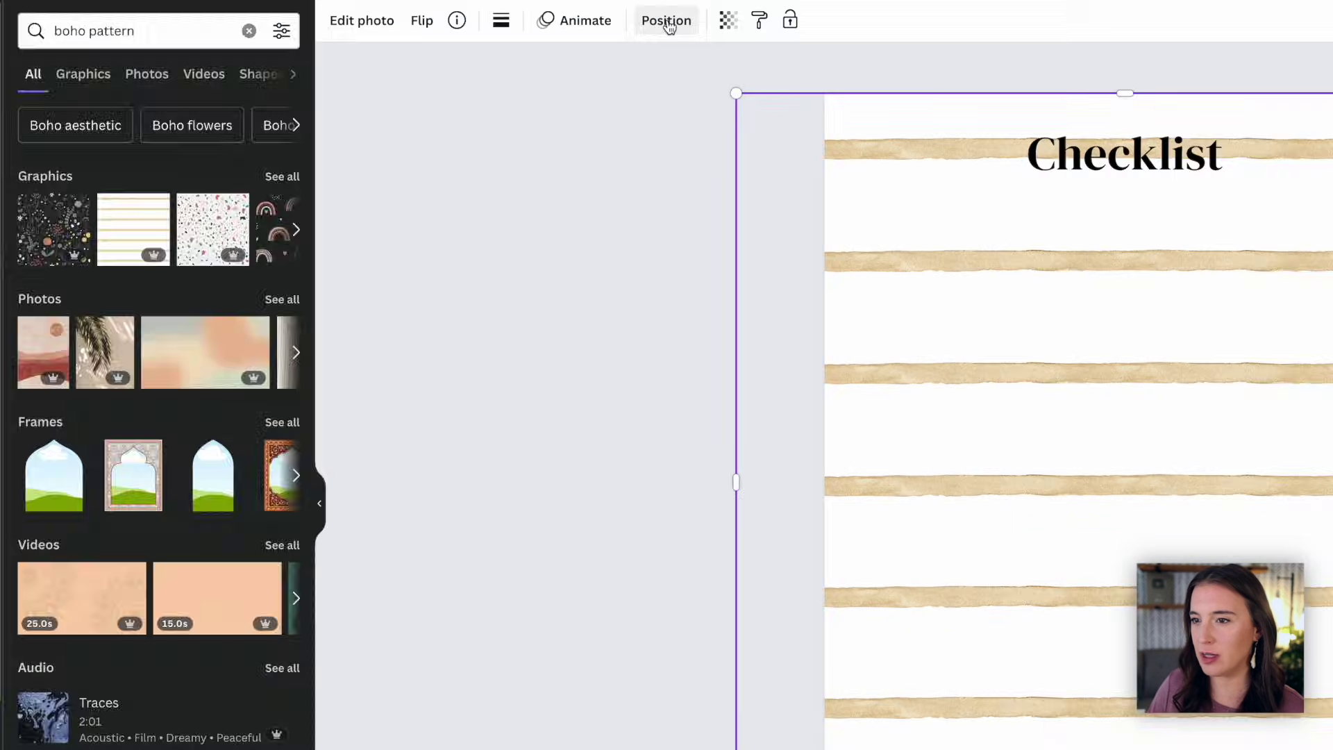
{"action": "left_click", "coordinate": [666, 20]}
{"action": "left_click", "coordinate": [235, 64]}
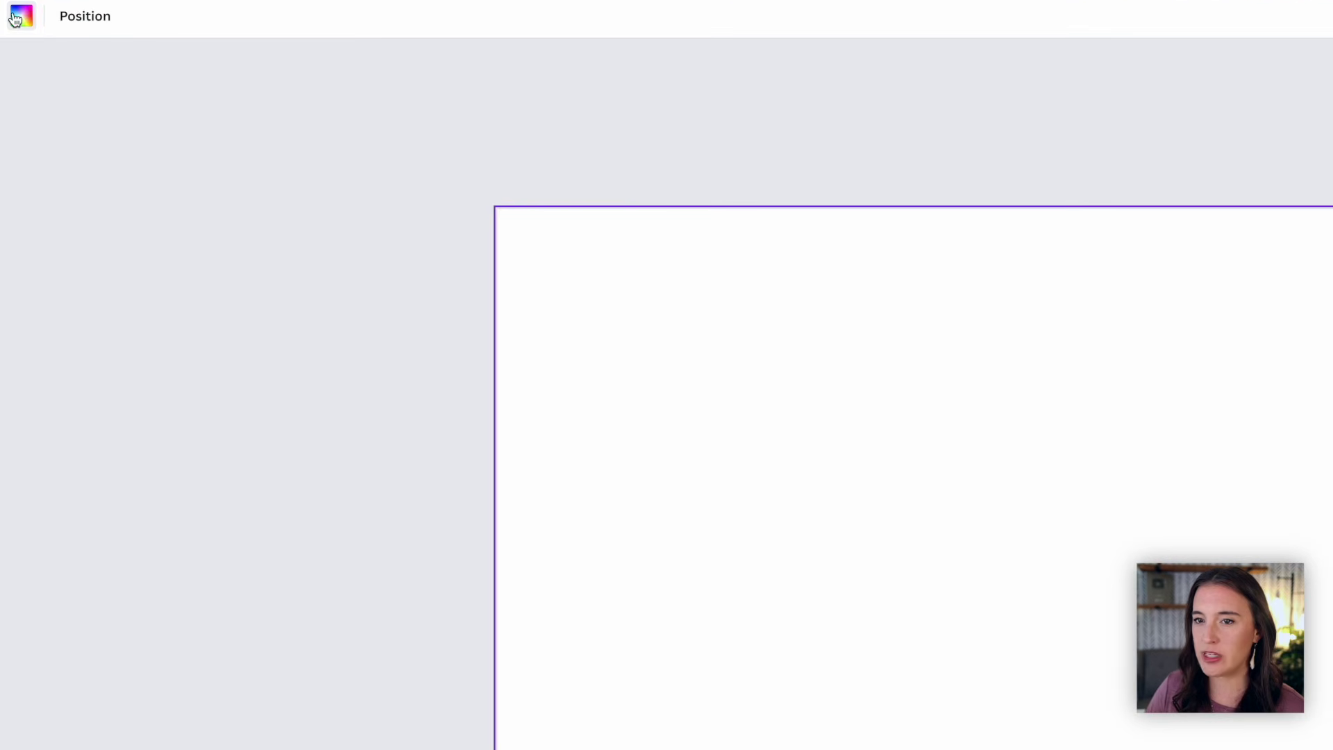
Step: Fill the thumbnail page background with dark green, replacing a brief orange-brown trial
{"action": "left_click", "coordinate": [50, 51]}
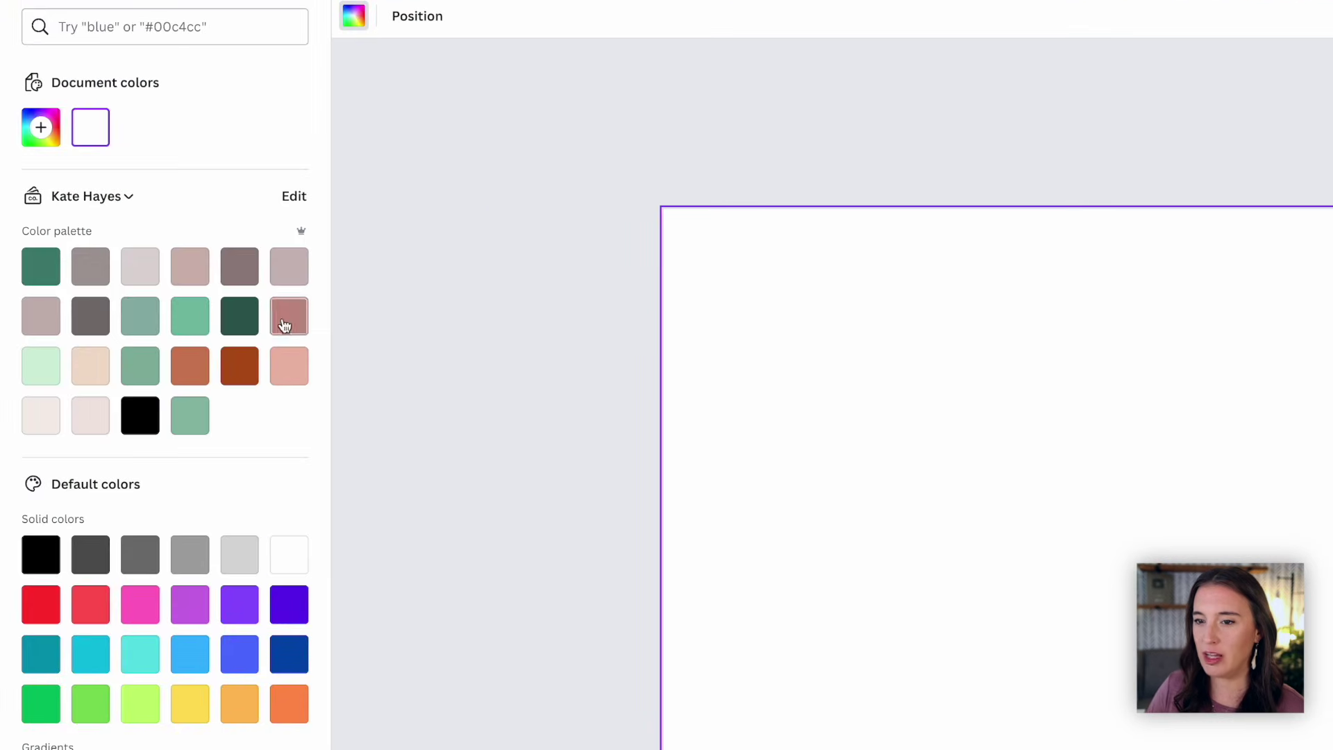
{"action": "left_click", "coordinate": [254, 373]}
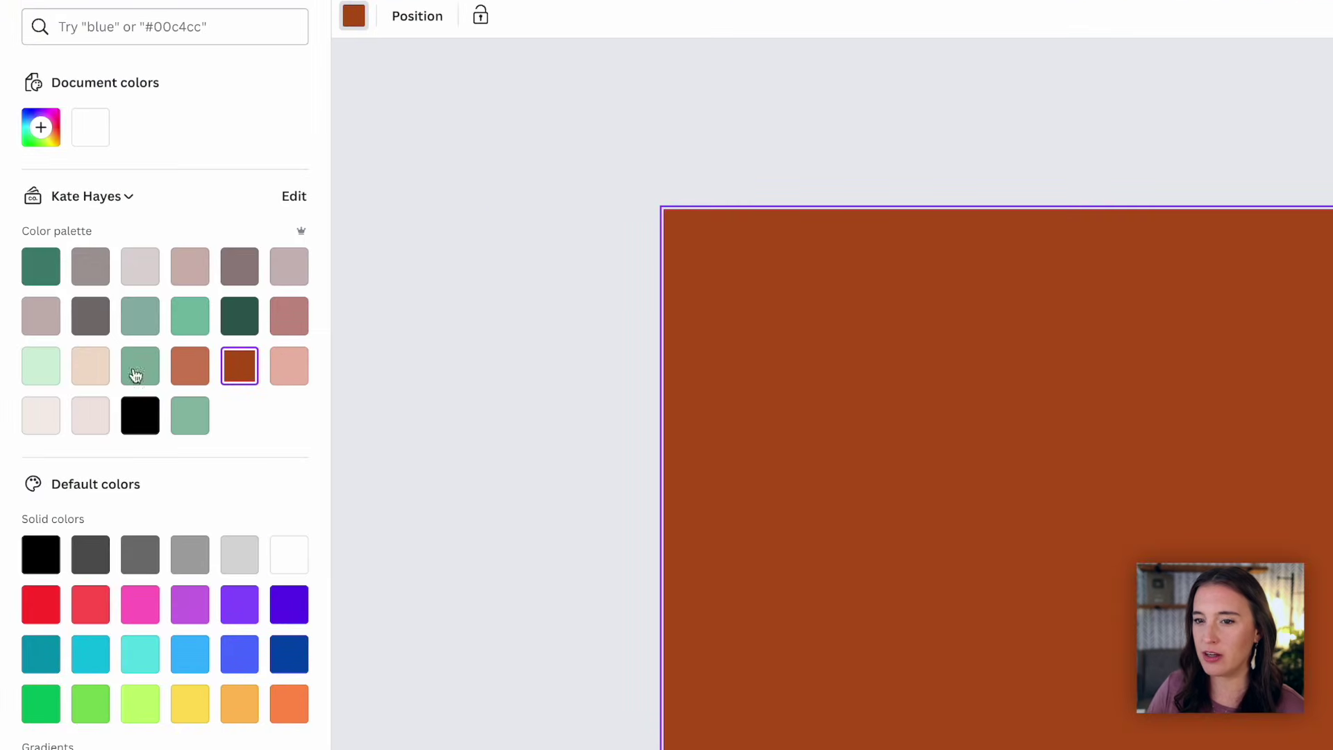
{"action": "left_click", "coordinate": [239, 316]}
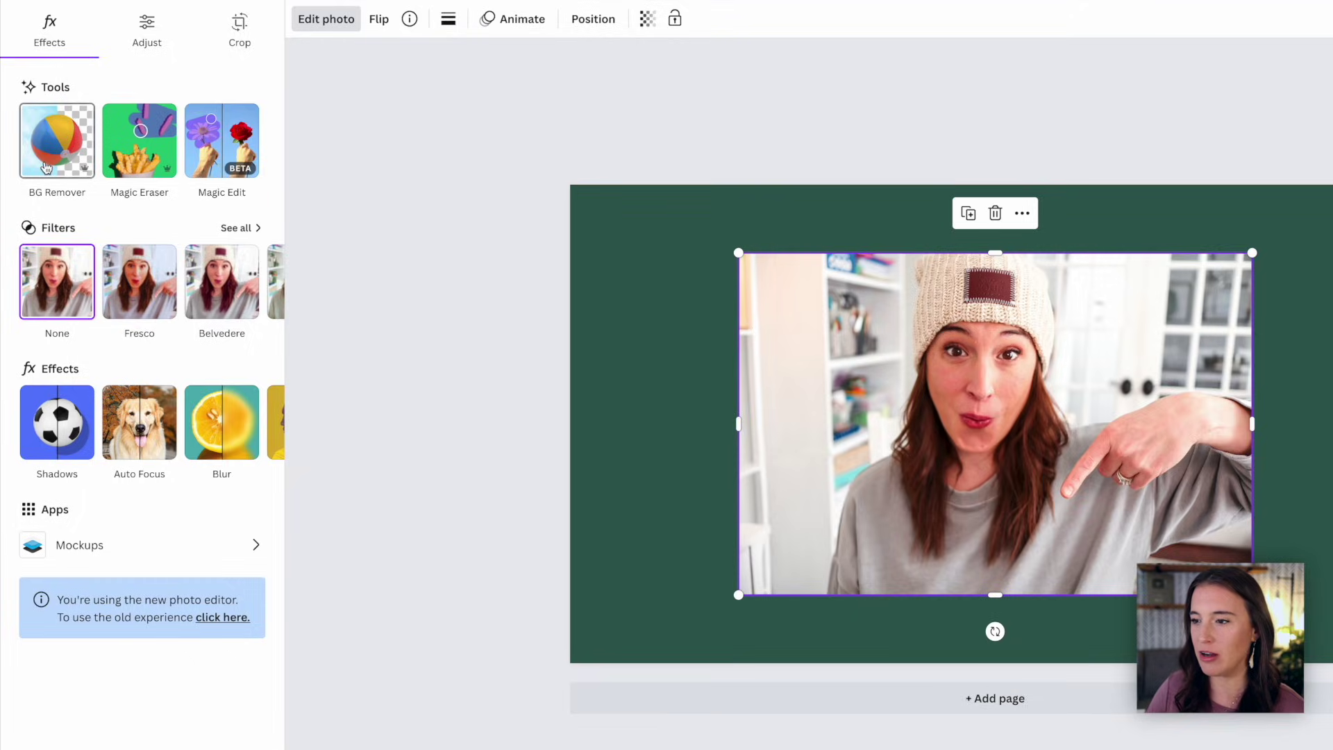
Step: Remove the room background from the woman's photo, then enlarge her and shift her right
{"action": "left_click", "coordinate": [46, 167]}
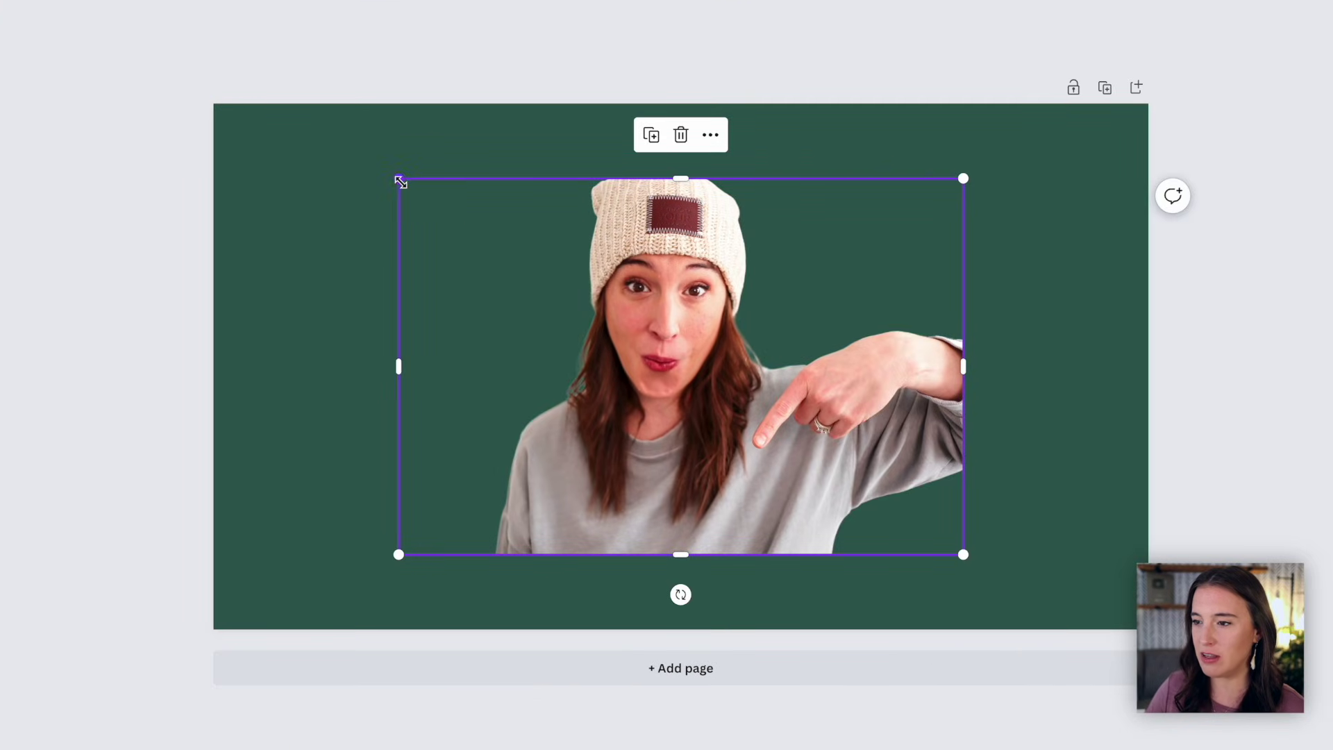
{"action": "left_click_drag", "start_coordinate": [399, 178], "coordinate": [284, 118]}
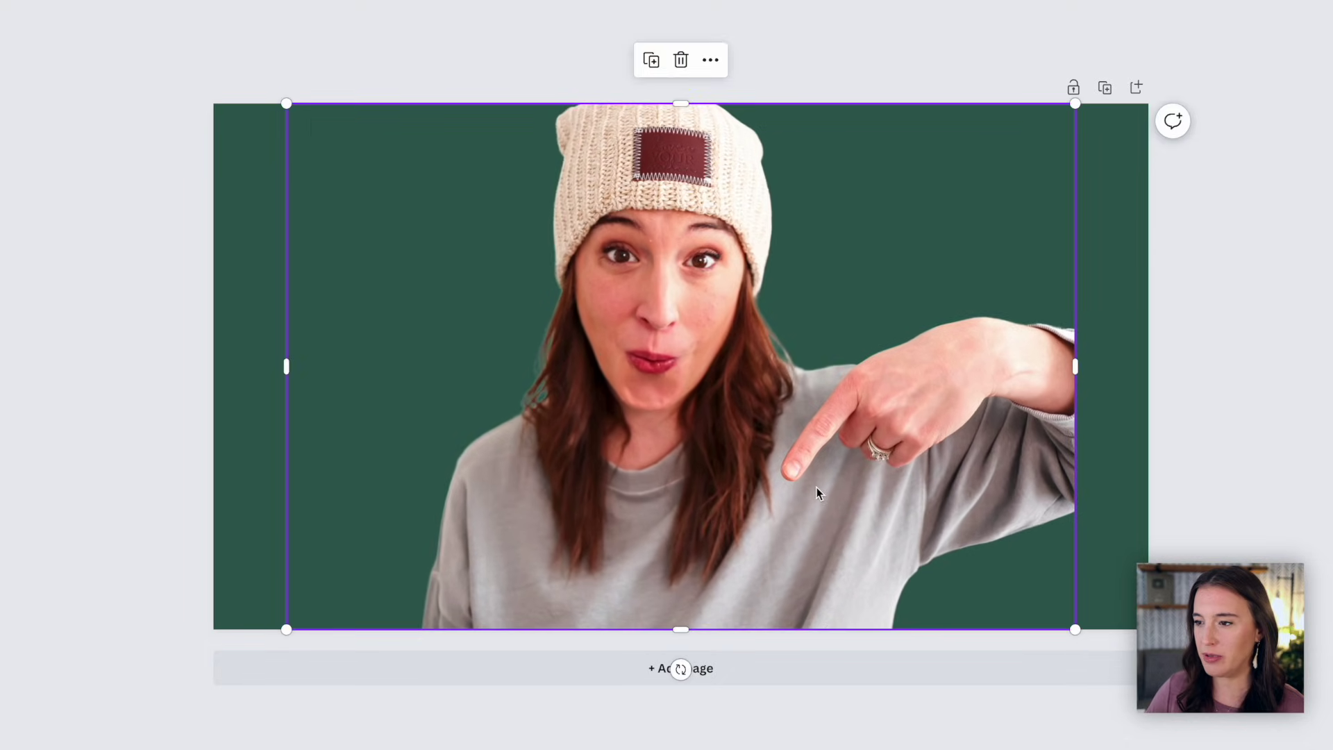
{"action": "left_click_drag", "start_coordinate": [819, 486], "coordinate": [889, 491]}
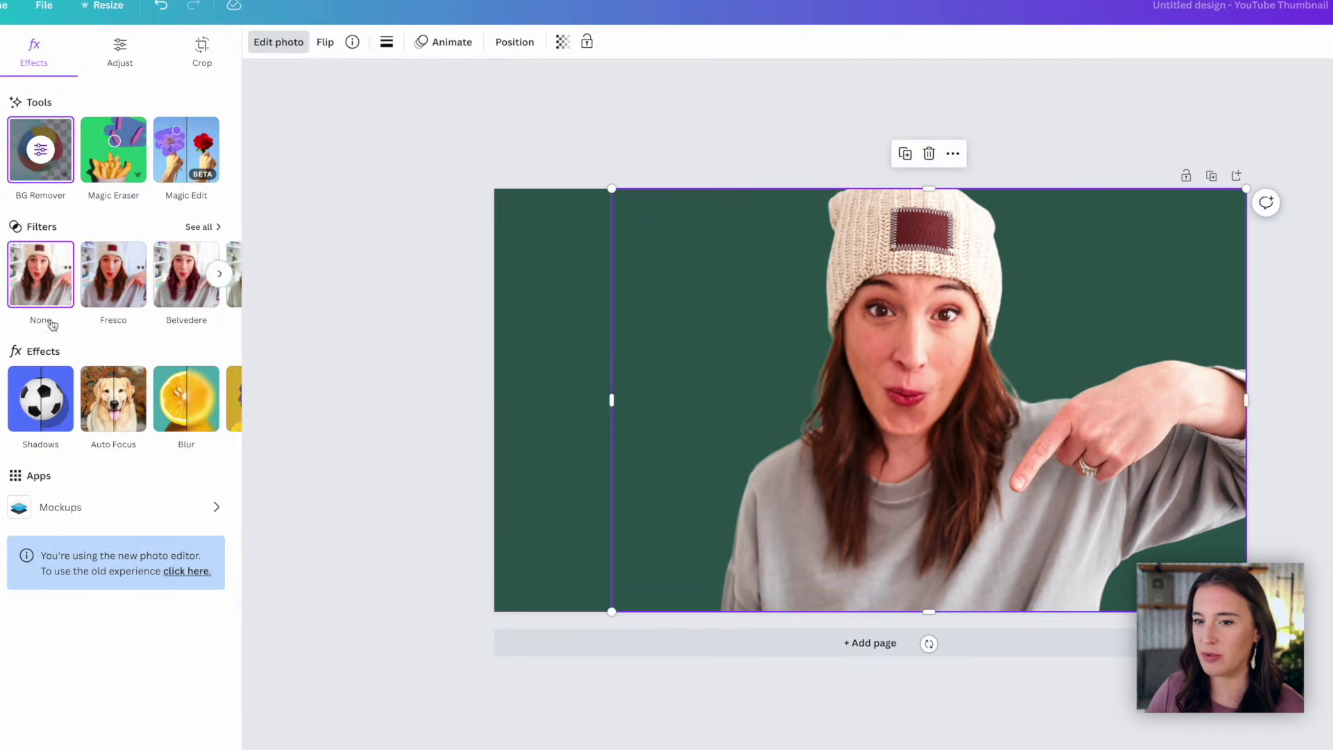
Step: Add a Glow shadow around the cut-out woman and raise its intensity
{"action": "left_click", "coordinate": [36, 412]}
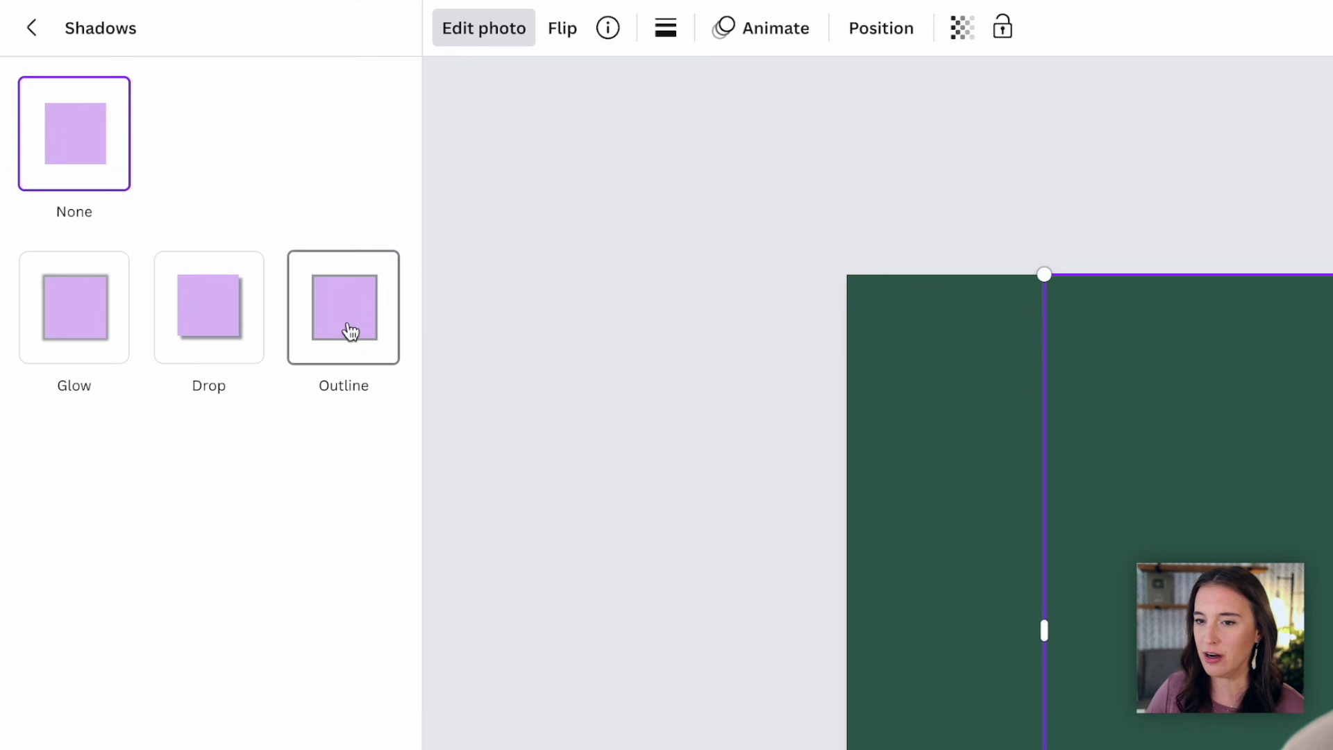
{"action": "left_click", "coordinate": [106, 346]}
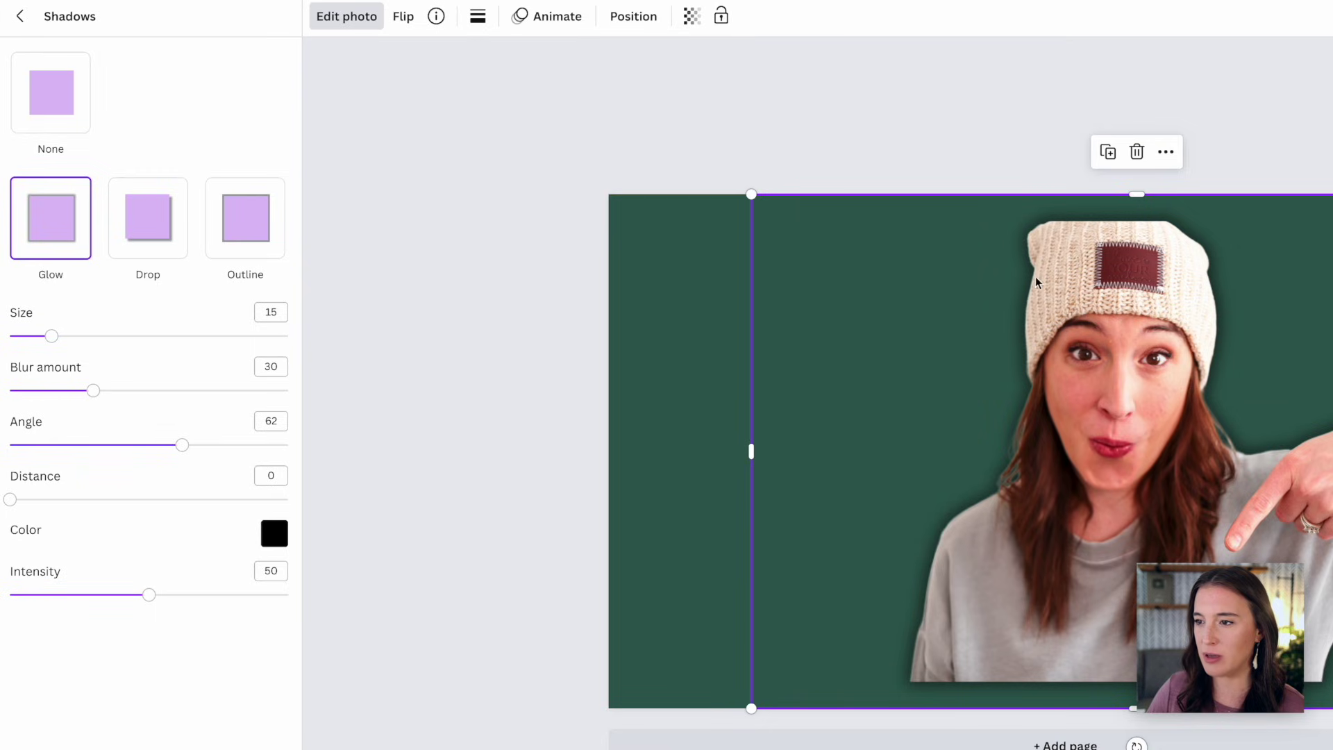
{"action": "key", "text": "ctrl+z"}
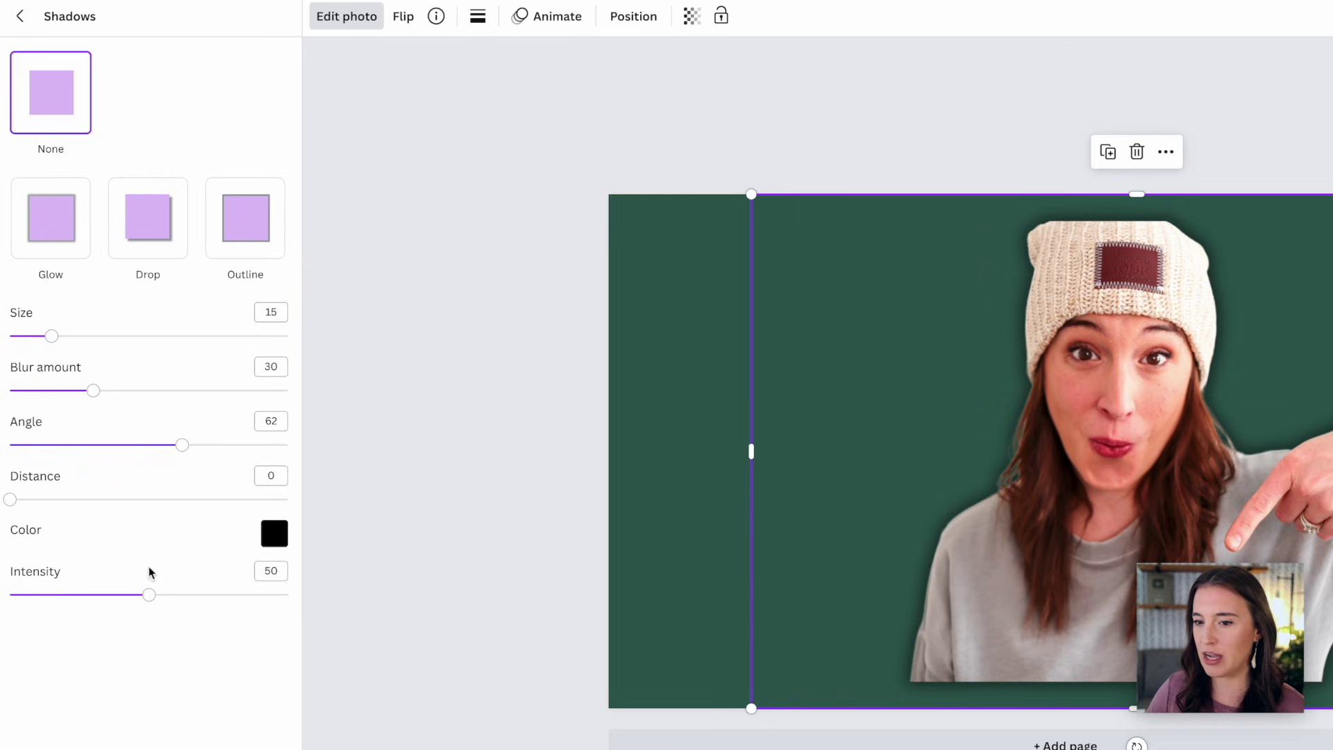
{"action": "left_click_drag", "start_coordinate": [150, 596], "coordinate": [271, 609]}
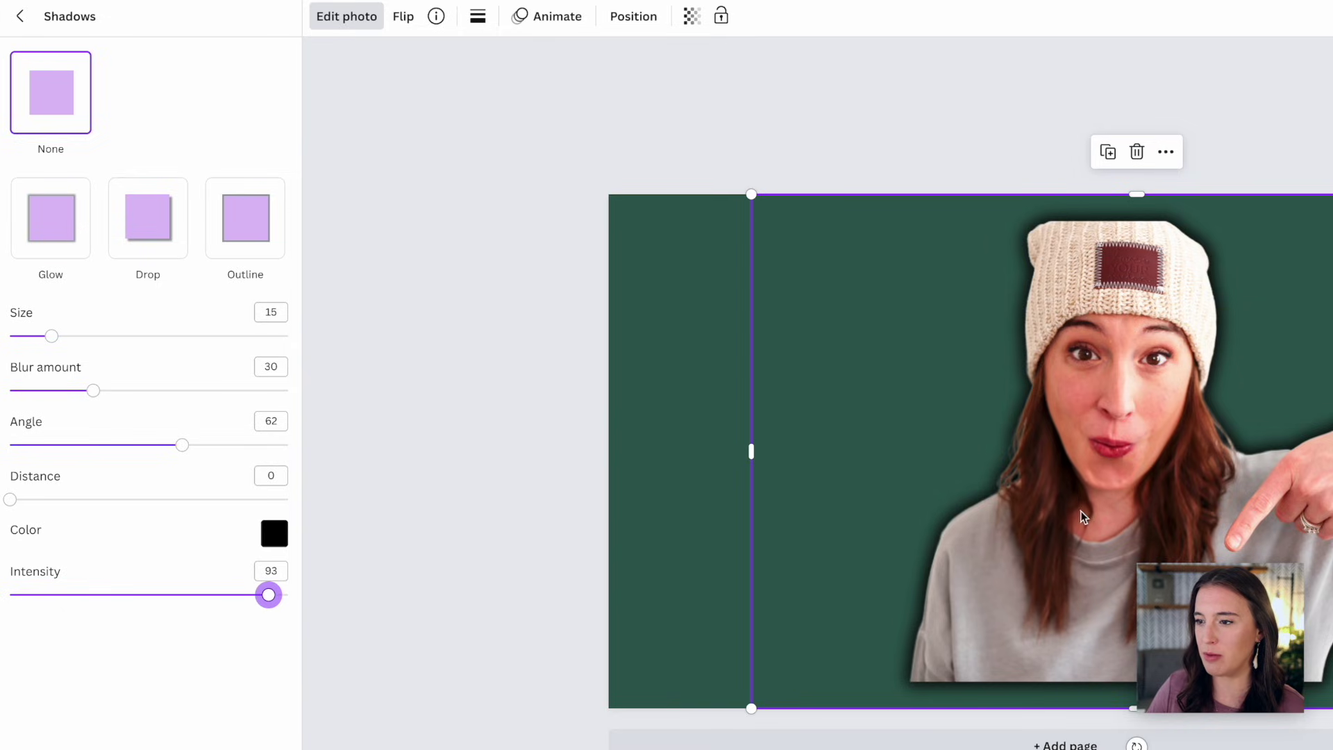
Step: Enlarge the woman further and push her toward the thumbnail's right edge
{"action": "left_click_drag", "start_coordinate": [1083, 516], "coordinate": [1117, 517]}
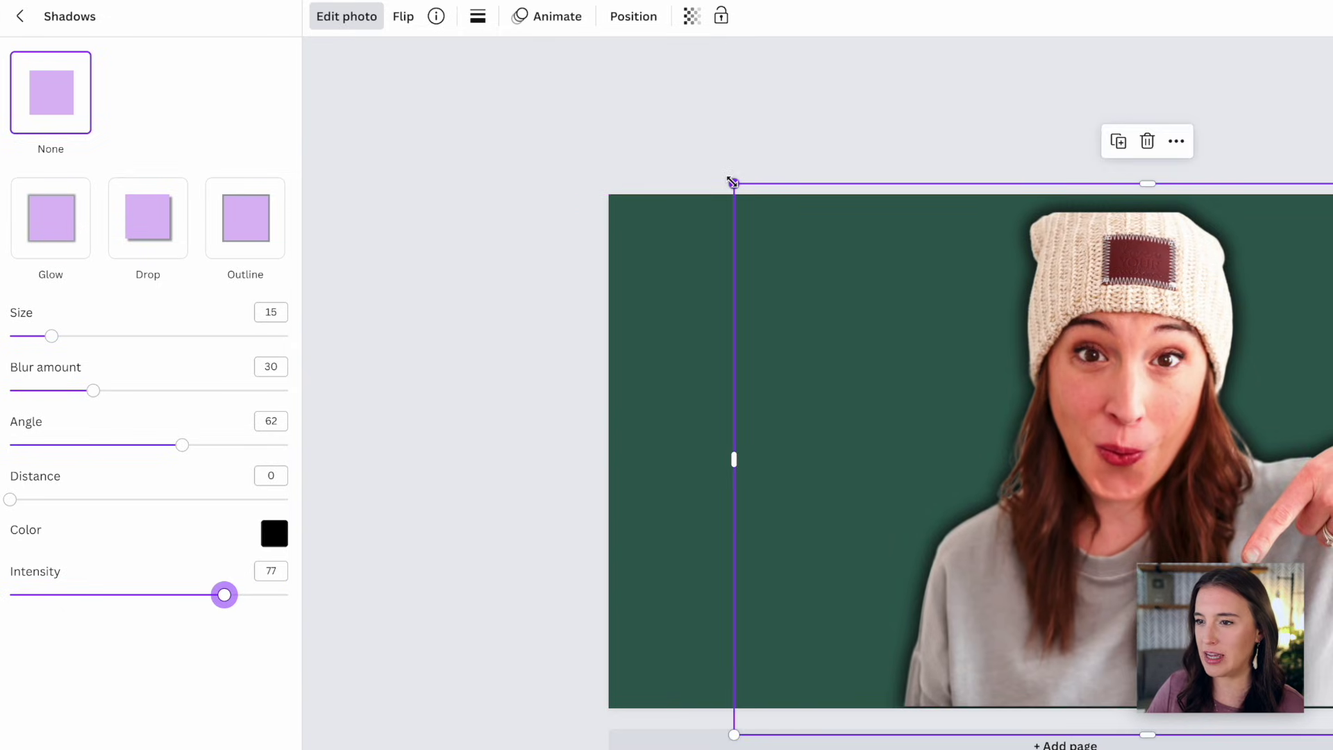
{"action": "left_click_drag", "start_coordinate": [733, 182], "coordinate": [705, 183]}
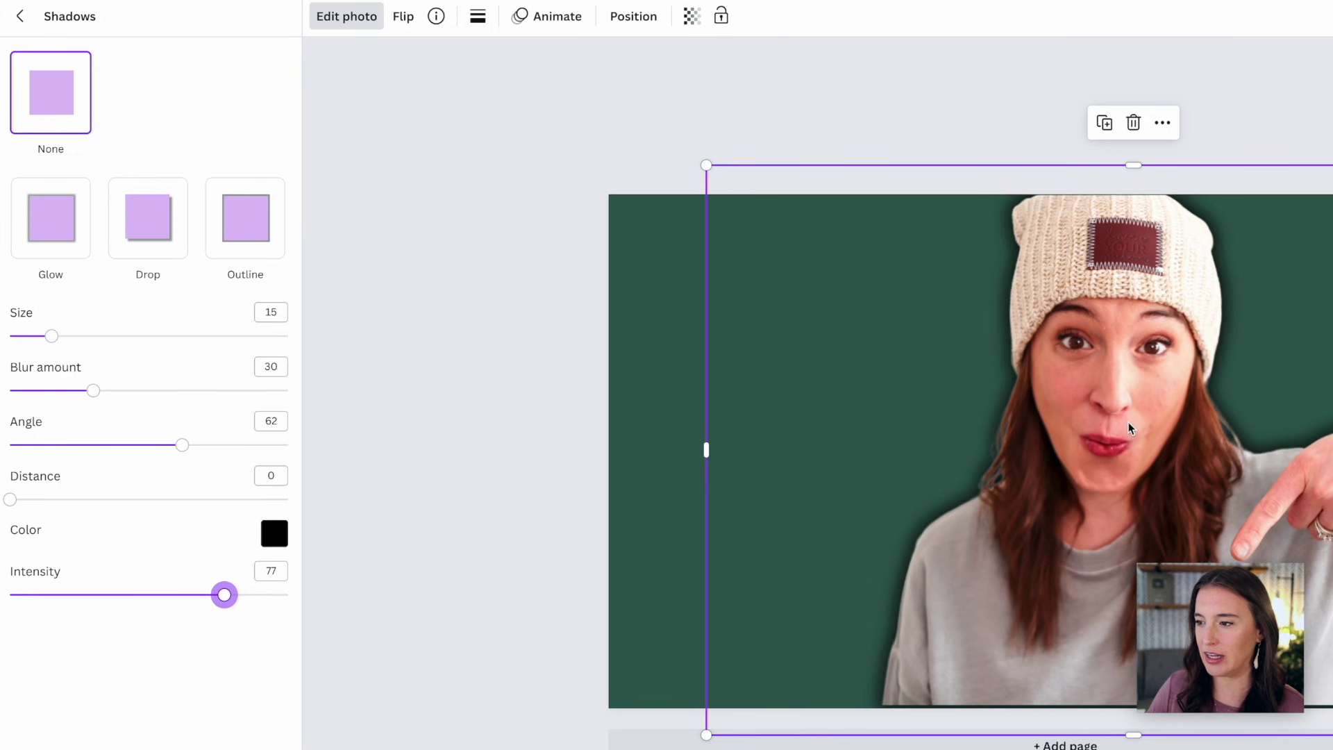
{"action": "left_click_drag", "start_coordinate": [1130, 429], "coordinate": [1185, 426]}
Step: Add a white WATCH NOW heading, place it on the left and enlarge it to size 82.1
{"action": "left_click", "coordinate": [134, 151]}
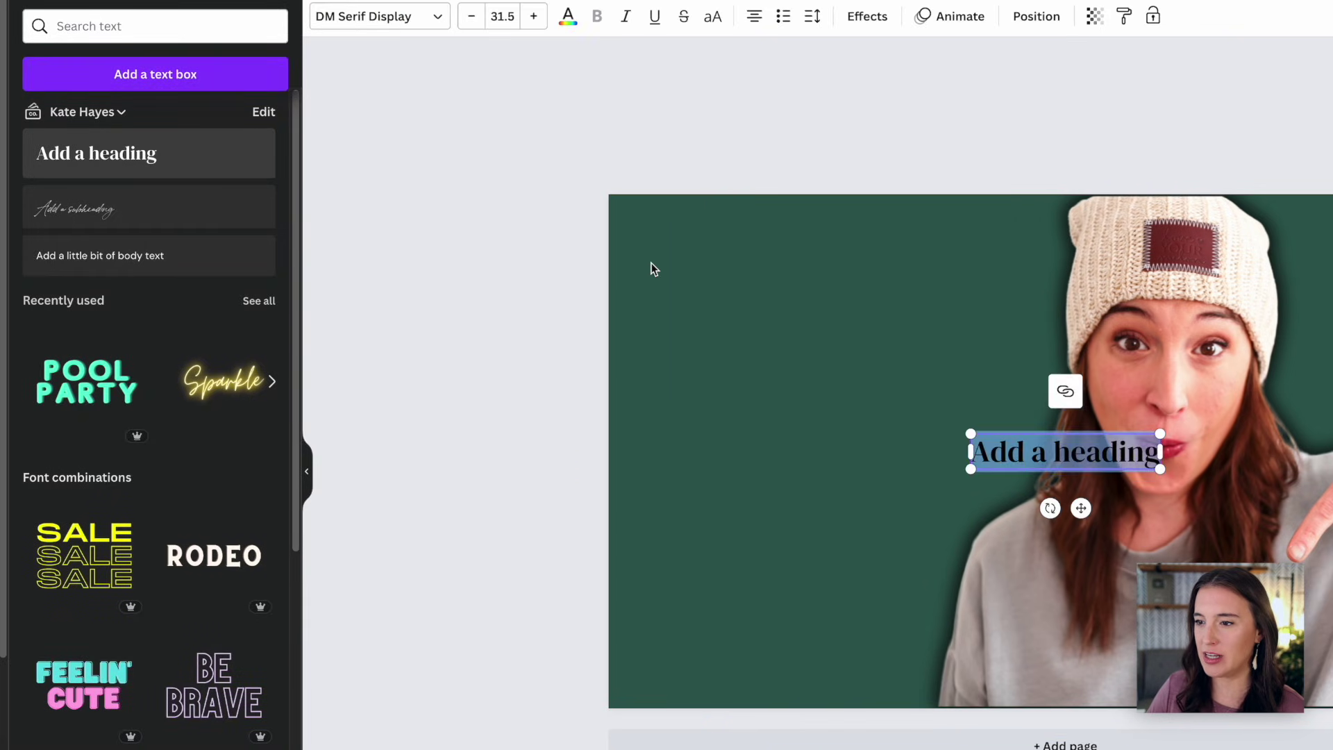
{"action": "left_click_drag", "start_coordinate": [1080, 508], "coordinate": [829, 435]}
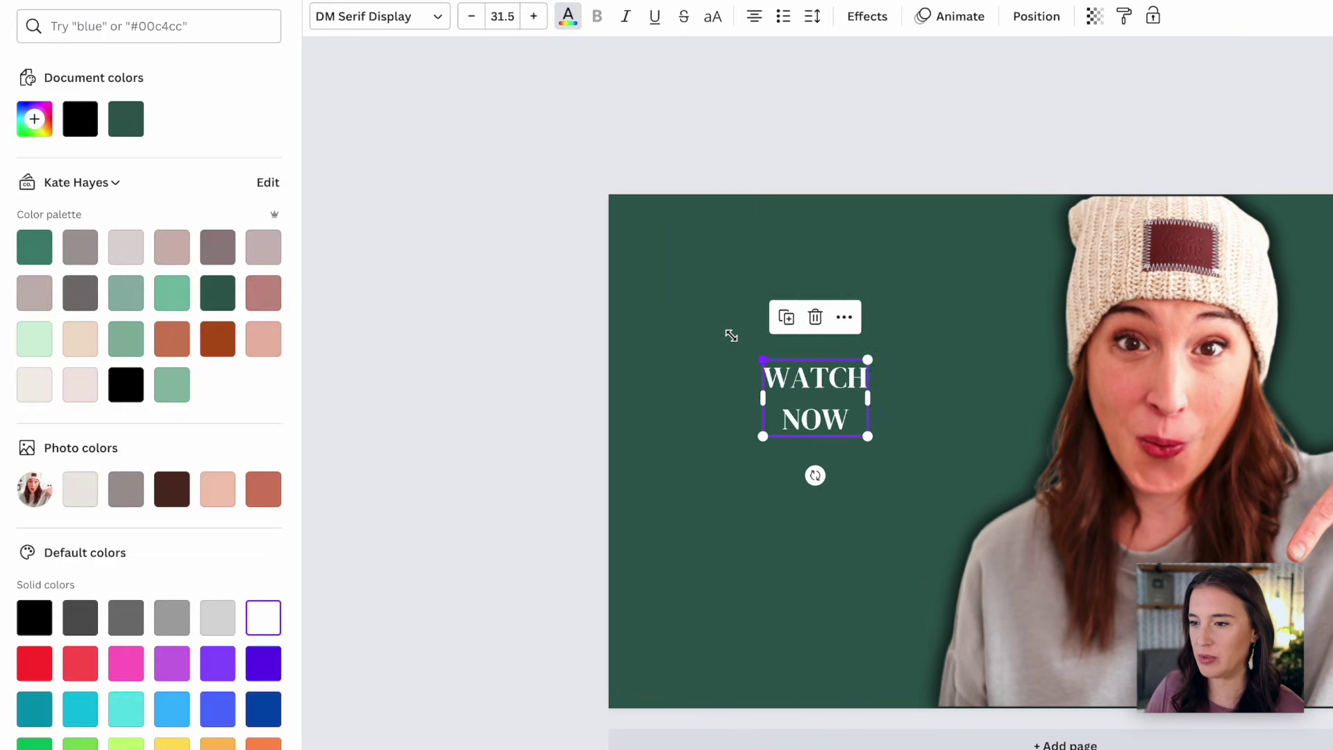
{"action": "left_click_drag", "start_coordinate": [731, 335], "coordinate": [595, 238]}
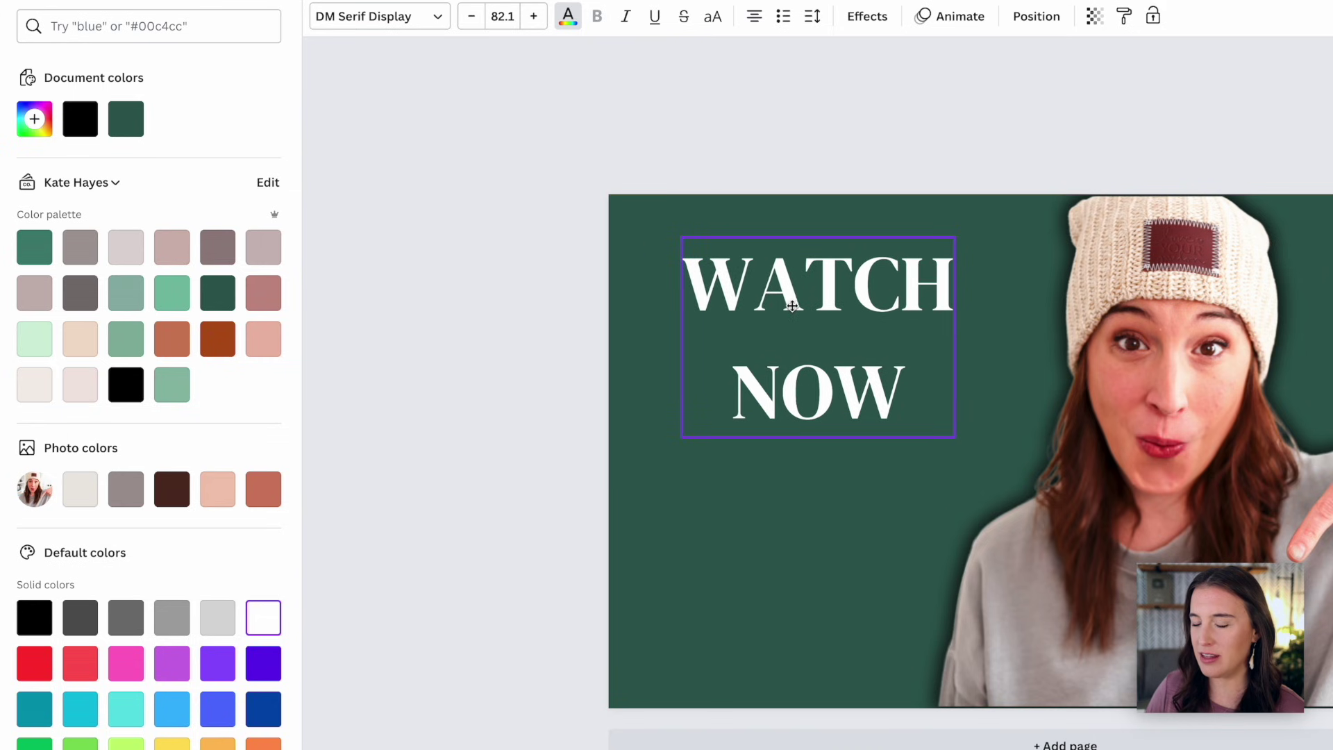